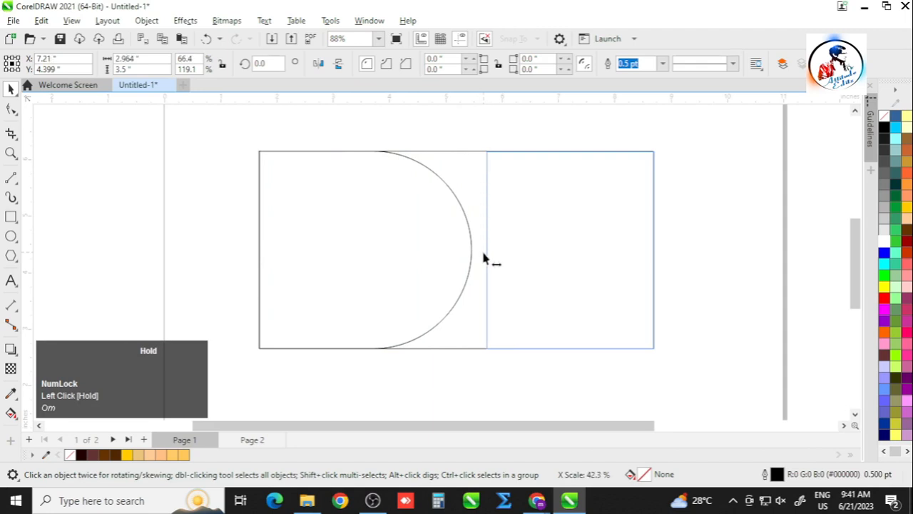
# Step: Duplicate the outer rectangle as a copy about 2.99 in wide against its right edge, and reduce the copy's height to about 2.16 in about its centre
pyautogui.hotkey('ctrl', 'z')
pyautogui.moveTo(262, 251); pyautogui.dragTo(482, 260)
pyautogui.rightClick(482, 258)
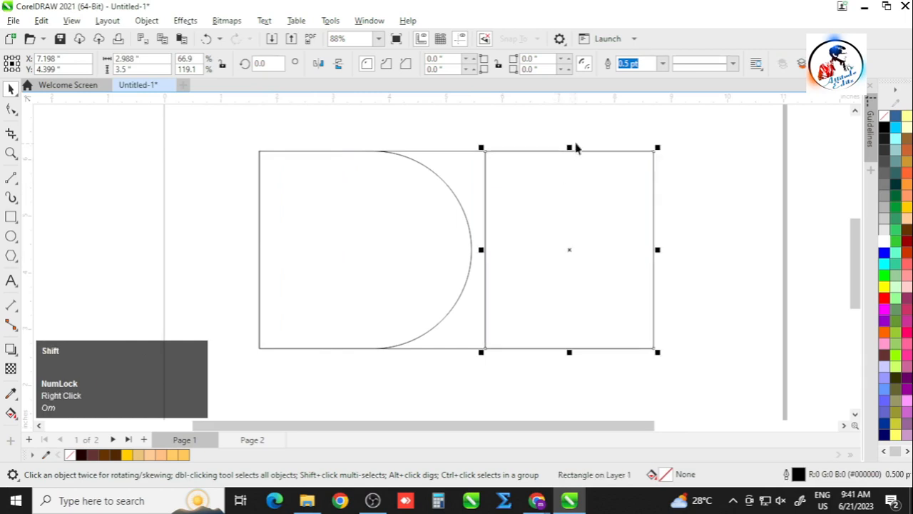
pyautogui.moveTo(571, 151); pyautogui.dragTo(571, 189)
pyautogui.click(690, 225)
pyautogui.click(521, 227)
pyautogui.scroll(1, 525, 227)
# Step: Convert the small right-hand rectangle to curves so its corners can be edited individually
pyautogui.click(10, 108)
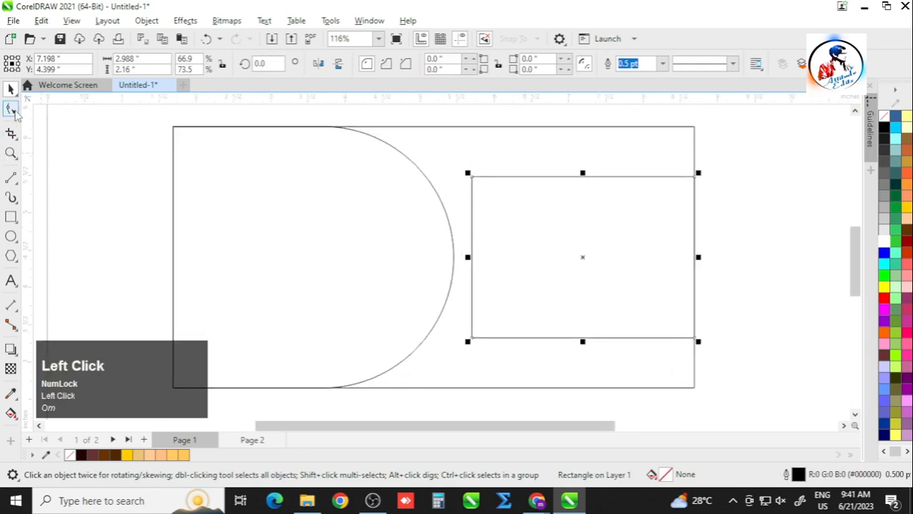
pyautogui.click(11, 88)
pyautogui.click(518, 235)
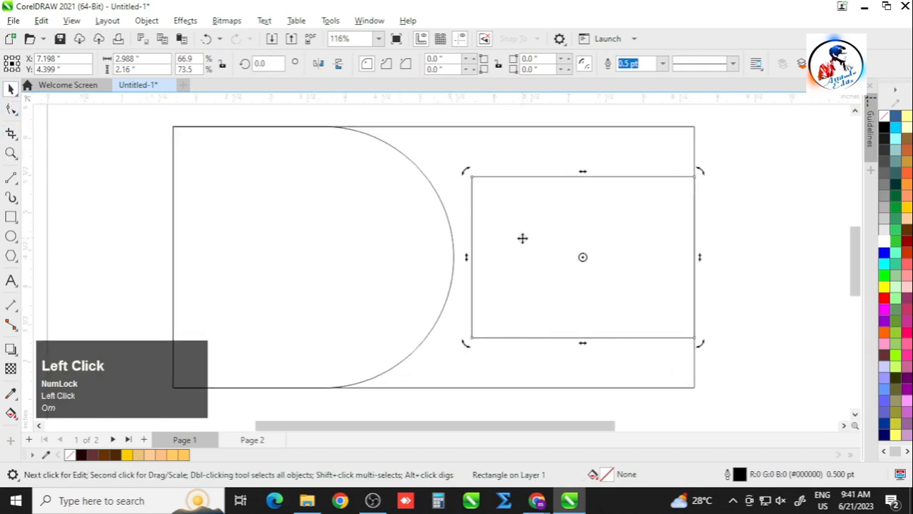
pyautogui.click(501, 240)
pyautogui.hotkey('ctrl', 'q')
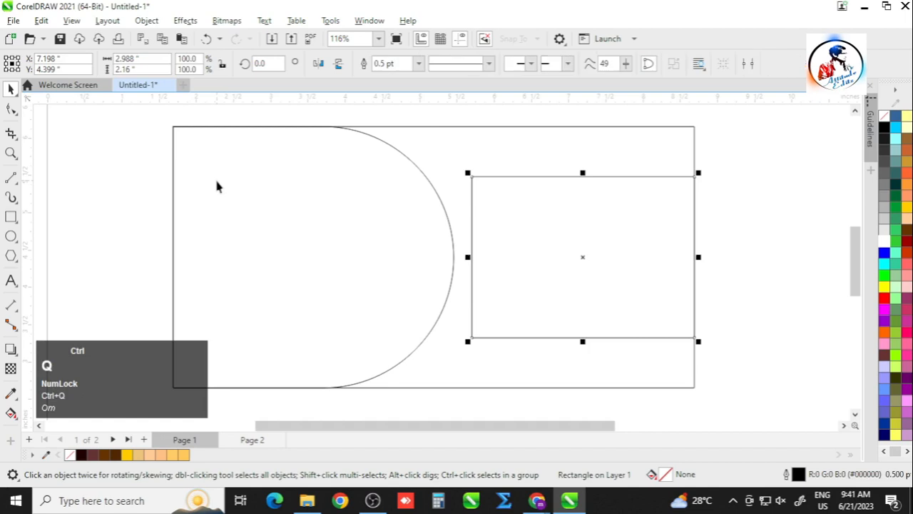
# Step: Taper the small rectangle by moving its upper-left node down and its lower-left node up, forming a trapezoid that narrows toward the rounded shape
pyautogui.press('F10')
pyautogui.click(472, 177)
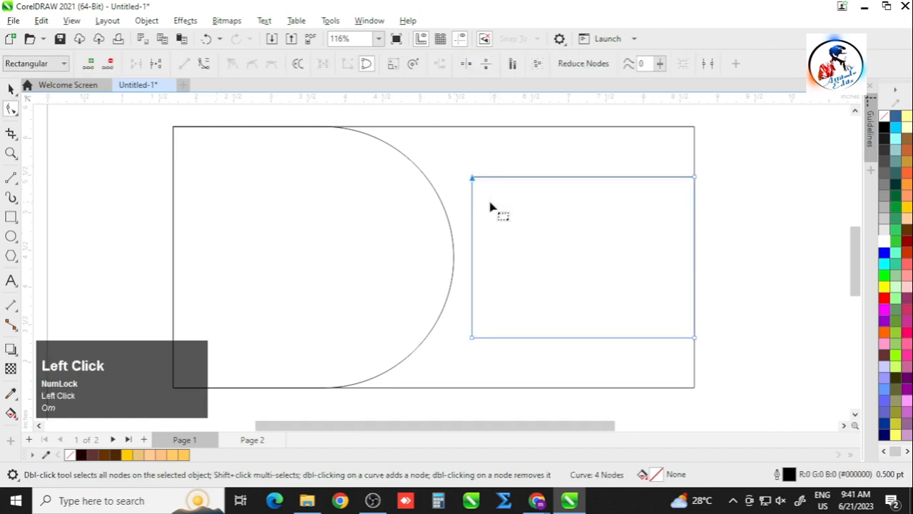
pyautogui.moveTo(472, 182); pyautogui.dragTo(473, 202)
pyautogui.hotkey('ctrl', 'z')
pyautogui.click(494, 332)
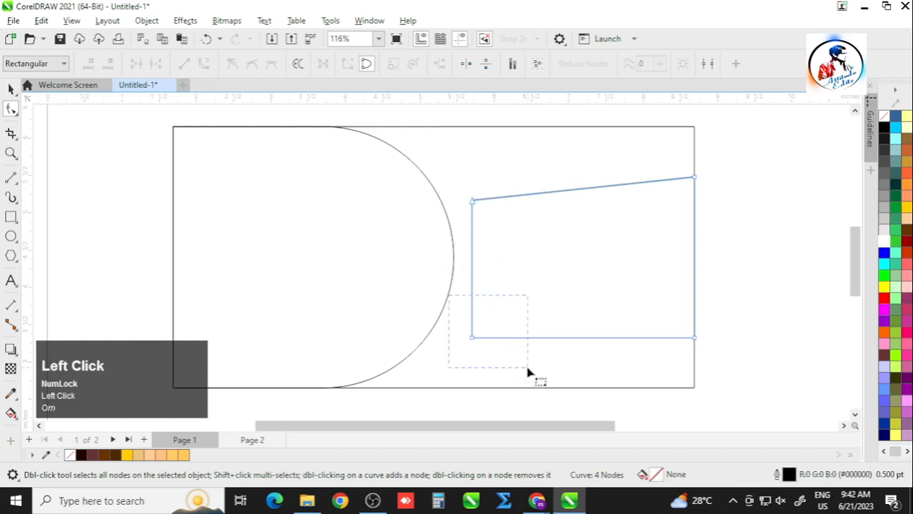
pyautogui.moveTo(528, 371); pyautogui.dragTo(528, 371)
pyautogui.moveTo(473, 340); pyautogui.dragTo(472, 315)
pyautogui.moveTo(446, 158); pyautogui.dragTo(472, 208)
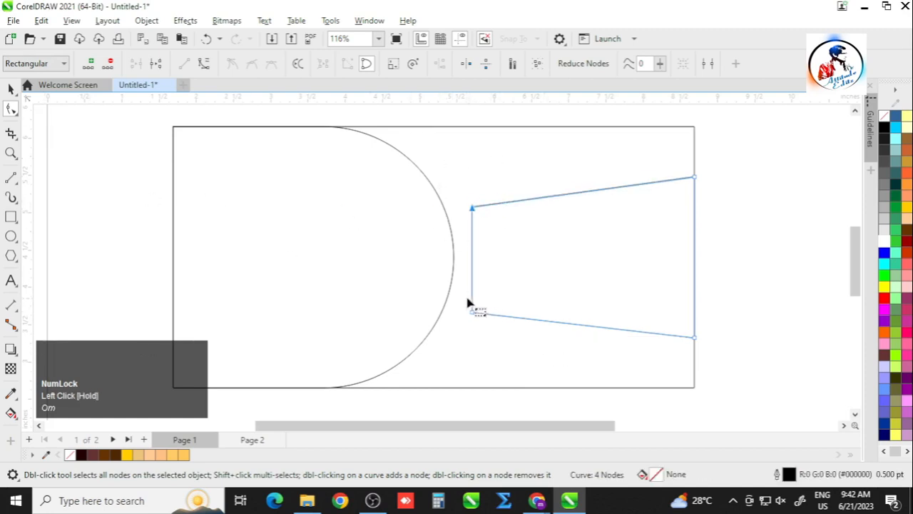
pyautogui.moveTo(469, 303); pyautogui.dragTo(498, 338)
pyautogui.press('Up')
pyautogui.press('Up')
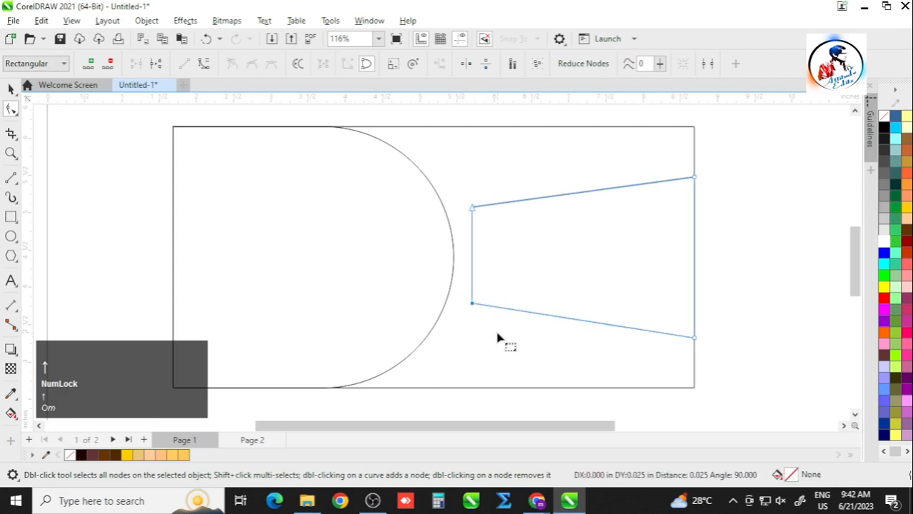
pyautogui.press('Up')
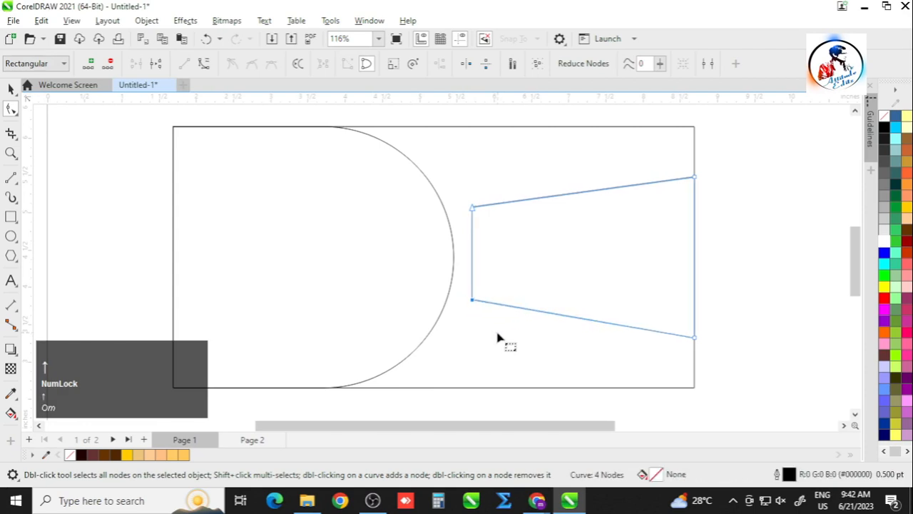
# Step: Align the trapezoid's vertical centre with that of the outer rectangle
pyautogui.click(11, 88)
pyautogui.keyDown('shift'); pyautogui.click(504, 153); pyautogui.keyUp('shift')
pyautogui.press('e')
# Step: Convert the trapezoid's short left side to a curve and bow it inward to echo the neighbouring arc
pyautogui.click(596, 260)
pyautogui.scroll(2, 510, 233)
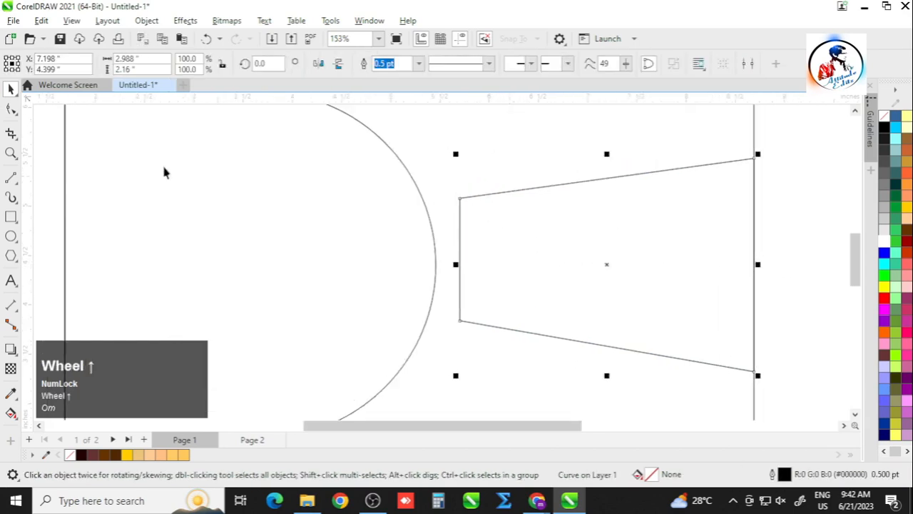
pyautogui.click(11, 109)
pyautogui.scroll(1, 452, 244)
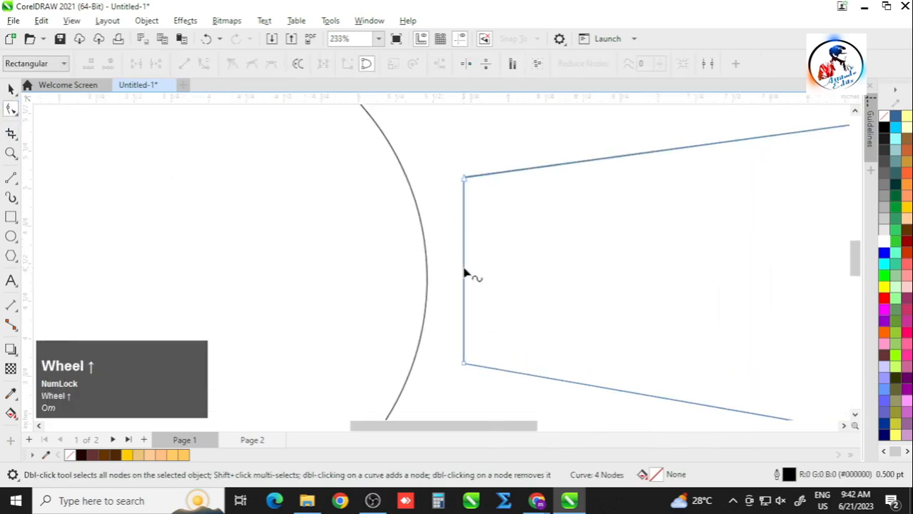
pyautogui.click(464, 267)
pyautogui.scroll(1, 462, 288)
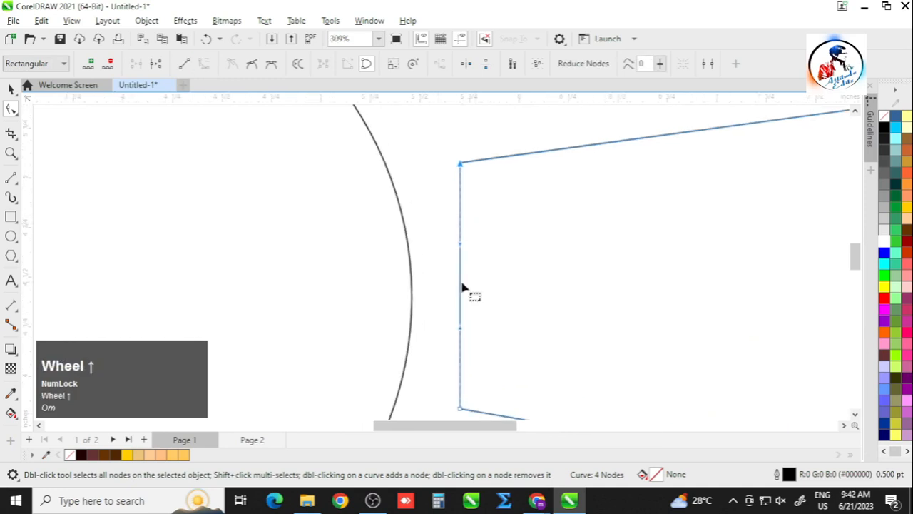
pyautogui.moveTo(461, 293); pyautogui.dragTo(469, 276)
pyautogui.scroll(-2, 469, 281)
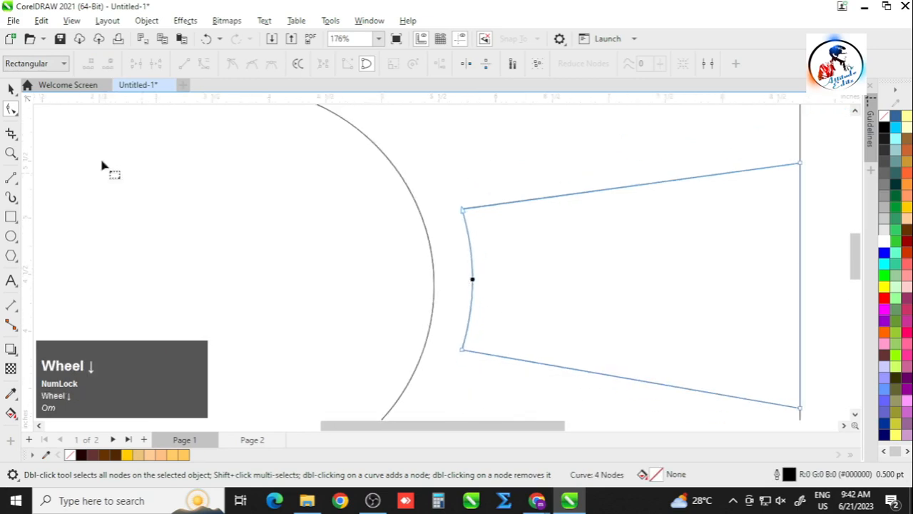
# Step: Enlarge the tapered shape to about 3.08 by 2.23 in and centre it vertically on the outer rectangle
pyautogui.click(11, 90)
pyautogui.scroll(-1, 419, 289)
pyautogui.scroll(-2, 446, 224)
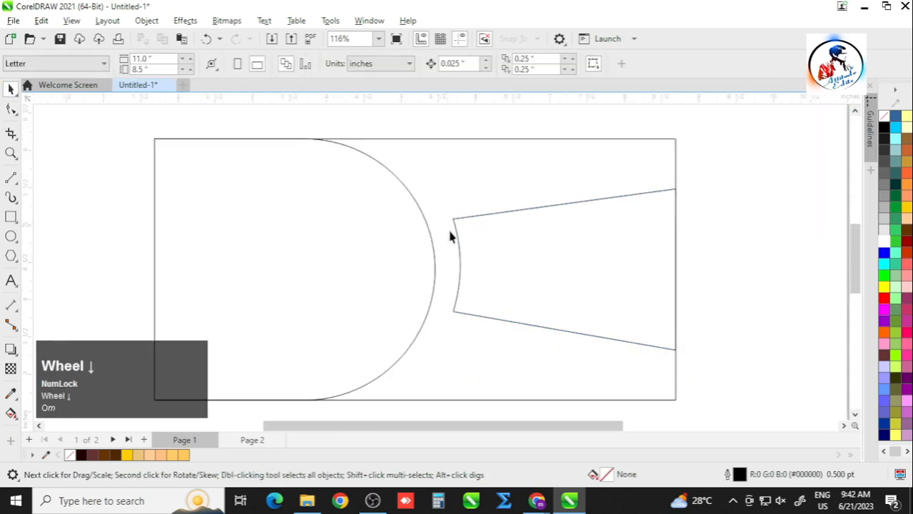
pyautogui.click(434, 318)
pyautogui.moveTo(450, 357); pyautogui.dragTo(448, 370)
pyautogui.keyDown('shift'); pyautogui.click(456, 196); pyautogui.keyUp('shift')
pyautogui.press('e')
pyautogui.click(716, 267)
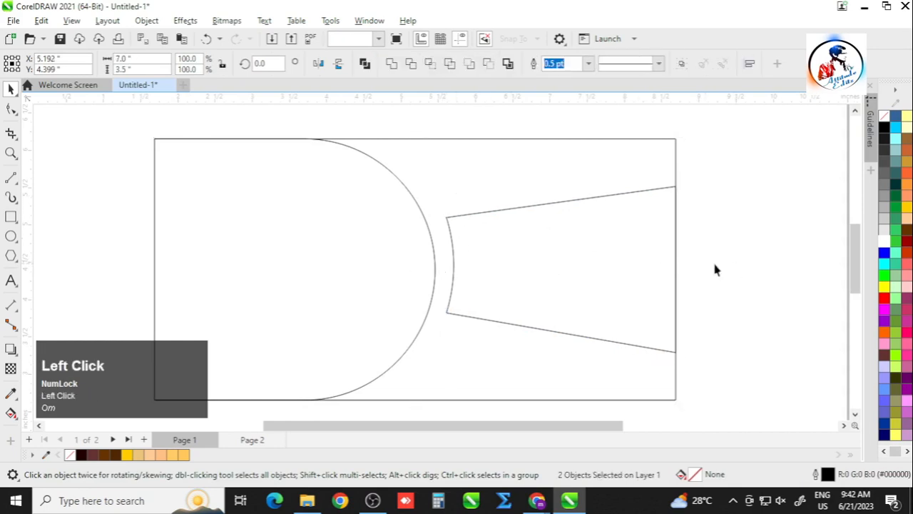
# Step: Nudge the tapered shape's lower-left node slightly right and adjust both curve handles to deepen the inward-bowed left side
pyautogui.click(451, 270)
pyautogui.scroll(4, 452, 271)
pyautogui.click(10, 109)
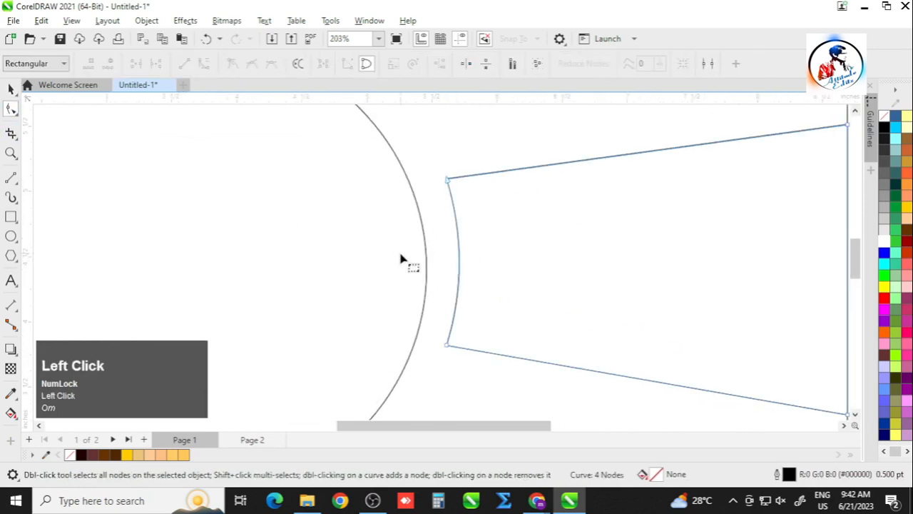
pyautogui.scroll(1, 464, 255)
pyautogui.click(453, 360)
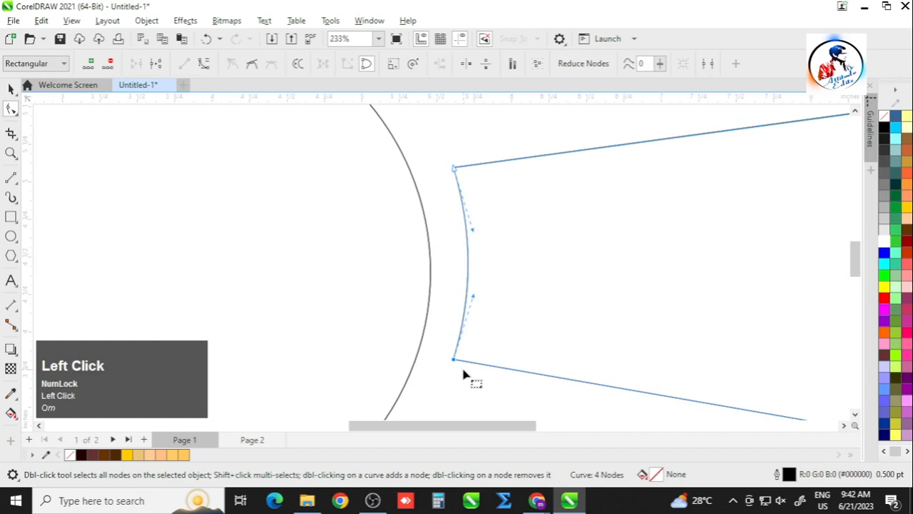
pyautogui.press('Right')
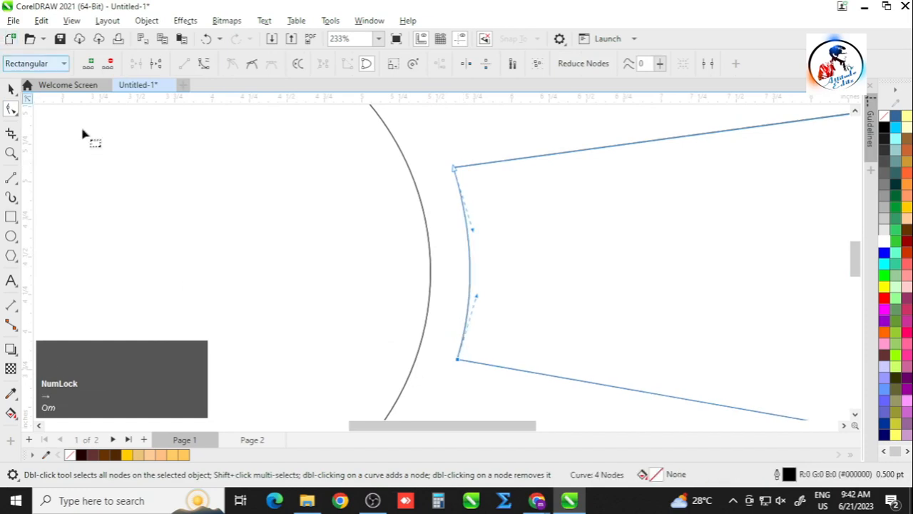
pyautogui.moveTo(474, 236); pyautogui.dragTo(482, 240)
pyautogui.moveTo(478, 300); pyautogui.dragTo(481, 304)
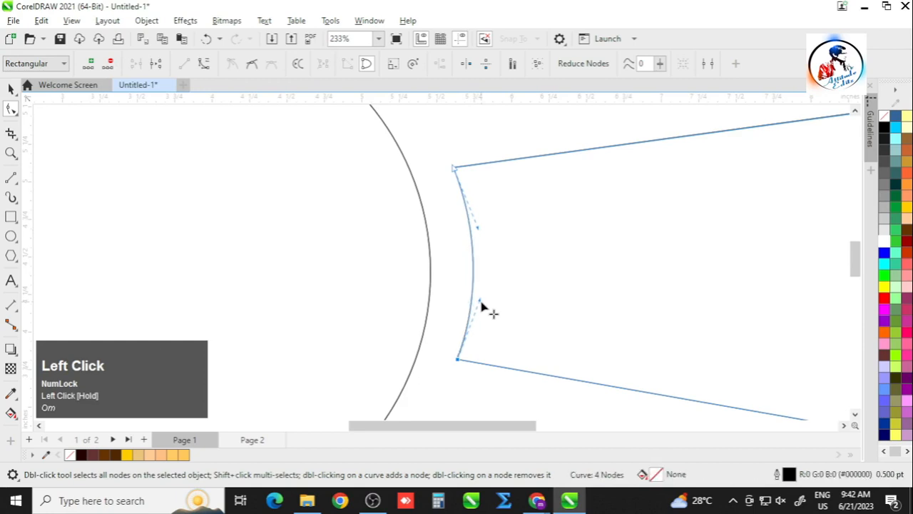
pyautogui.scroll(-2, 421, 306)
pyautogui.click(9, 87)
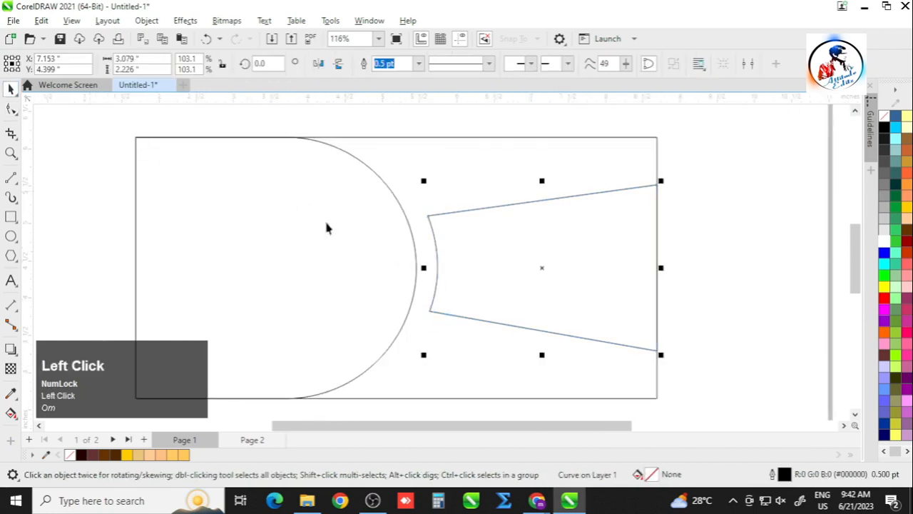
# Step: Align the tapered shape's right edge with the outer rectangle's right edge
pyautogui.scroll(-1, 326, 223)
pyautogui.scroll(-1, 226, 232)
pyautogui.scroll(1, 349, 341)
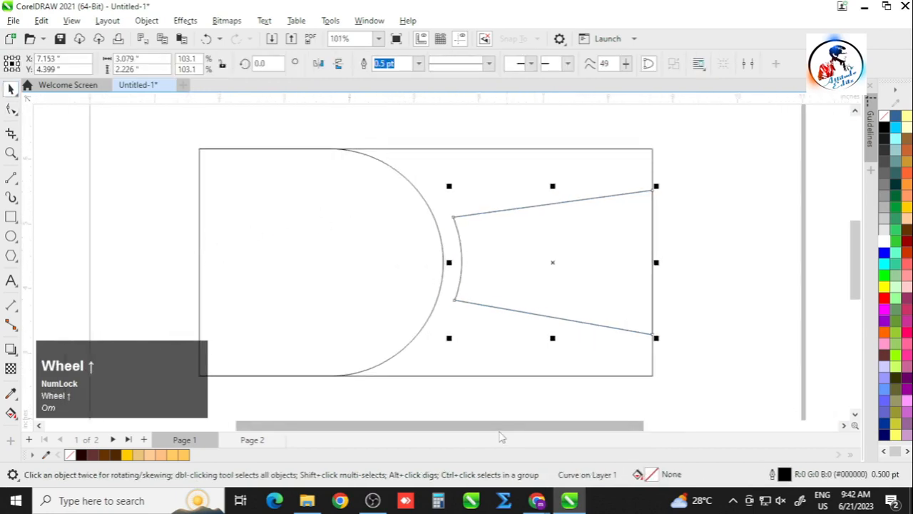
pyautogui.moveTo(500, 425); pyautogui.dragTo(493, 425)
pyautogui.click(718, 322)
pyautogui.click(601, 240)
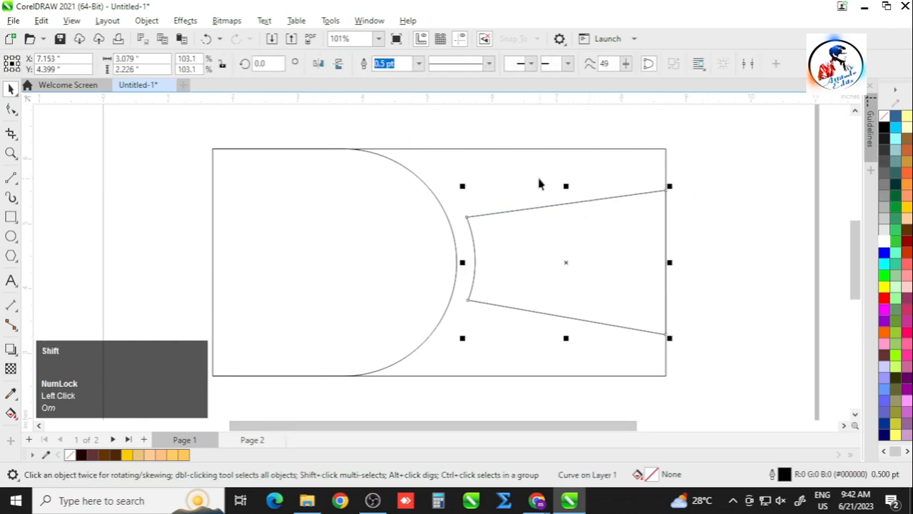
pyautogui.keyDown('shift'); pyautogui.click(535, 151); pyautogui.keyUp('shift')
pyautogui.press('r')
pyautogui.click(519, 132)
# Step: Stretch the tapered shape vertically about its centre to a height of about 2.47 in
pyautogui.scroll(3, 499, 146)
pyautogui.click(511, 254)
pyautogui.keyDown('shift'); pyautogui.click(597, 223); pyautogui.keyUp('shift')
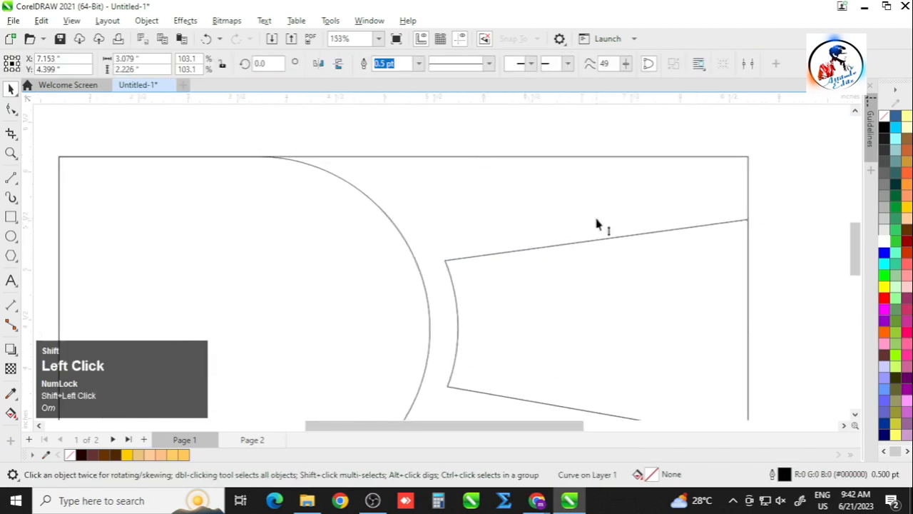
pyautogui.moveTo(597, 224); pyautogui.dragTo(596, 204)
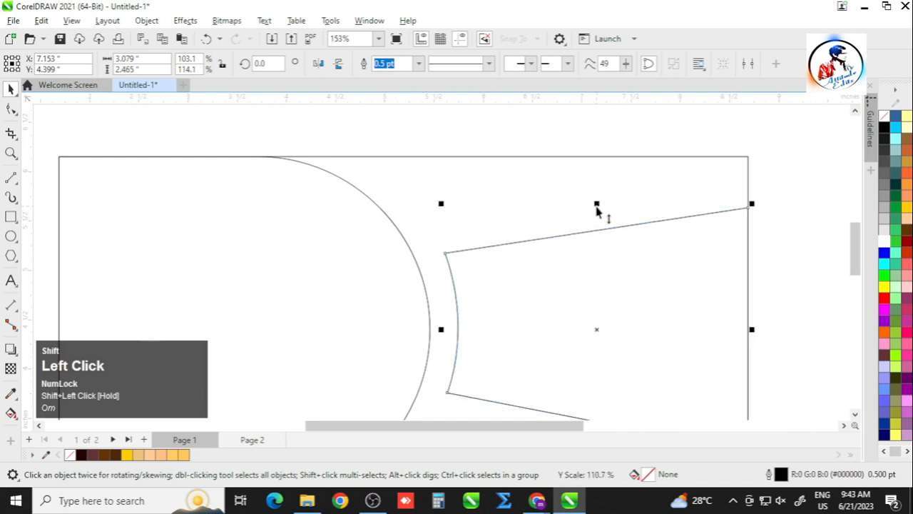
pyautogui.keyDown('shift'); pyautogui.click(656, 189); pyautogui.keyUp('shift')
pyautogui.click(772, 236)
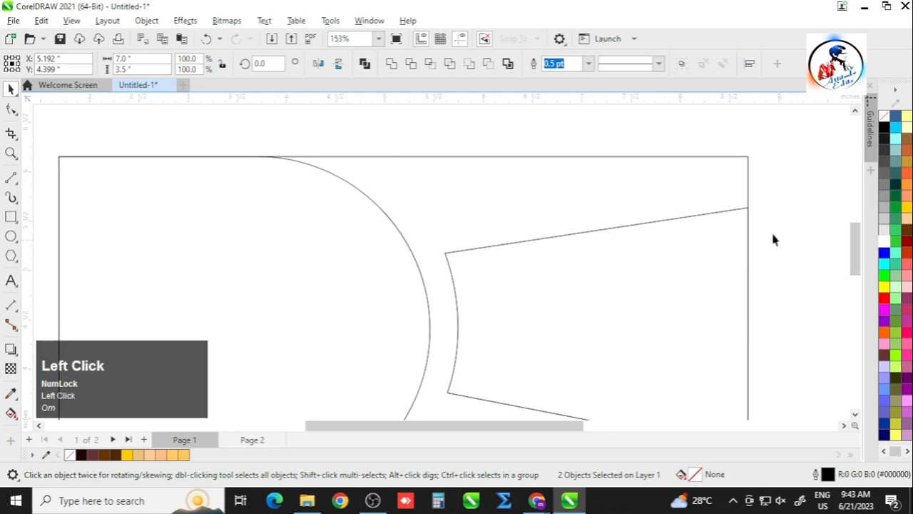
# Step: Draw a closed triangle about 3.51 in wide and 0.60 in tall from the outer rectangle's upper edge, above the tapered shape, ending at the upper-right corner
pyautogui.scroll(-3, 466, 219)
pyautogui.scroll(2, 456, 210)
pyautogui.scroll(1, 430, 141)
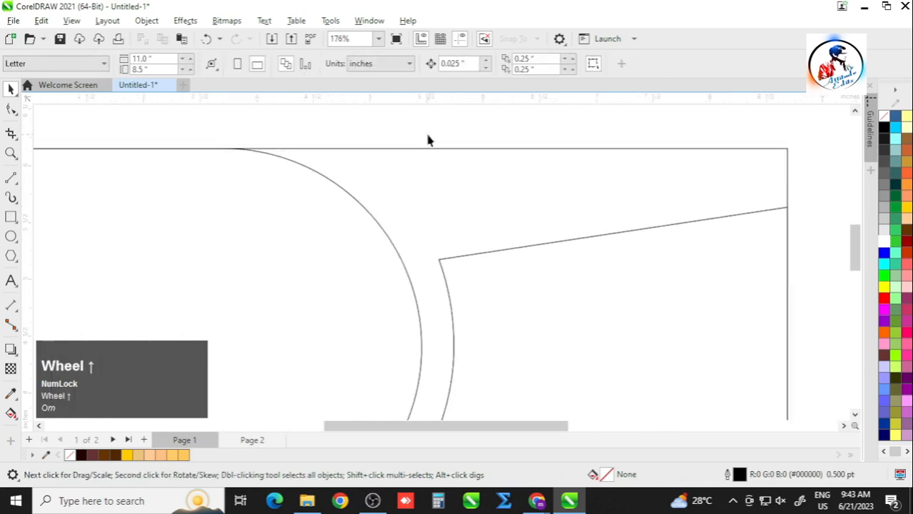
pyautogui.click(11, 177)
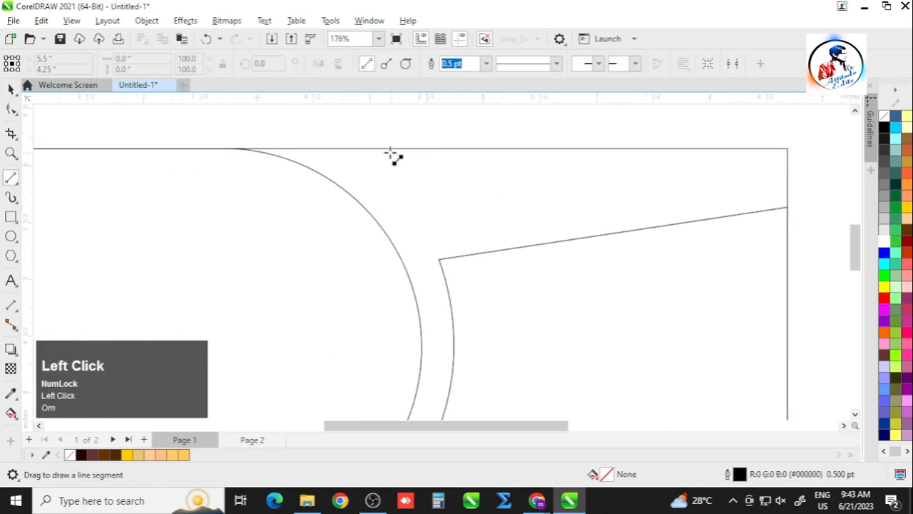
pyautogui.moveTo(389, 151)
pyautogui.mouseDown()
pyautogui.moveTo(426, 219)
pyautogui.moveTo(526, 188)
pyautogui.moveTo(787, 149)
pyautogui.moveTo(386, 148)
pyautogui.mouseUp()
pyautogui.click(11, 89)
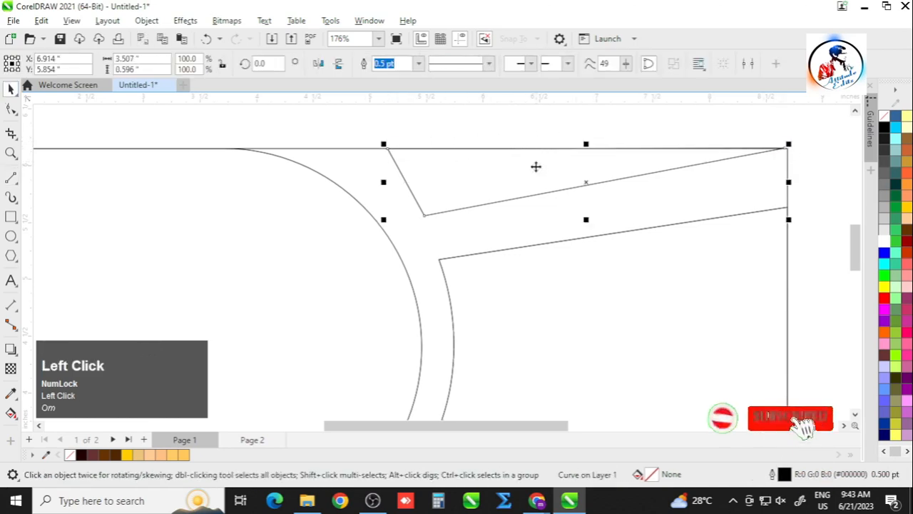
# Step: Stretch the triangle downward to about 0.66 in tall and shift its lower node slightly to the right
pyautogui.moveTo(586, 219); pyautogui.dragTo(588, 229)
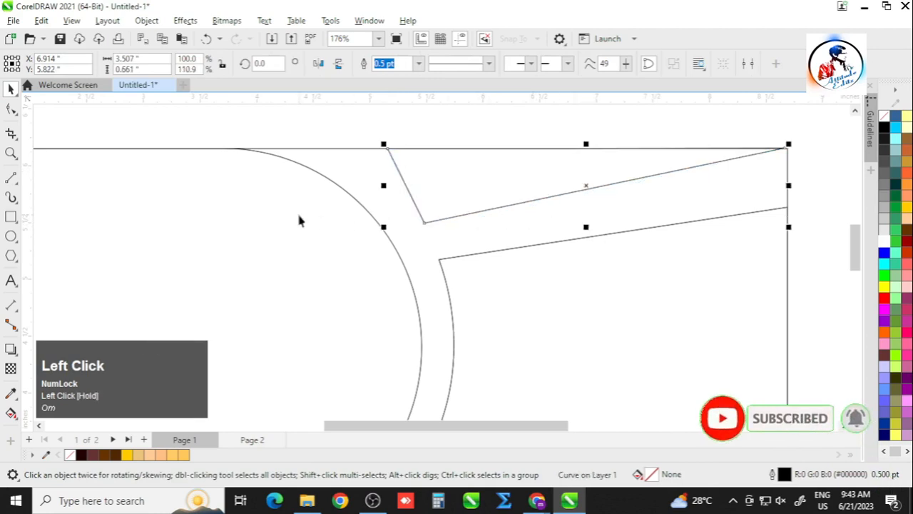
pyautogui.click(384, 136)
pyautogui.click(440, 204)
pyautogui.scroll(3, 428, 221)
pyautogui.click(13, 111)
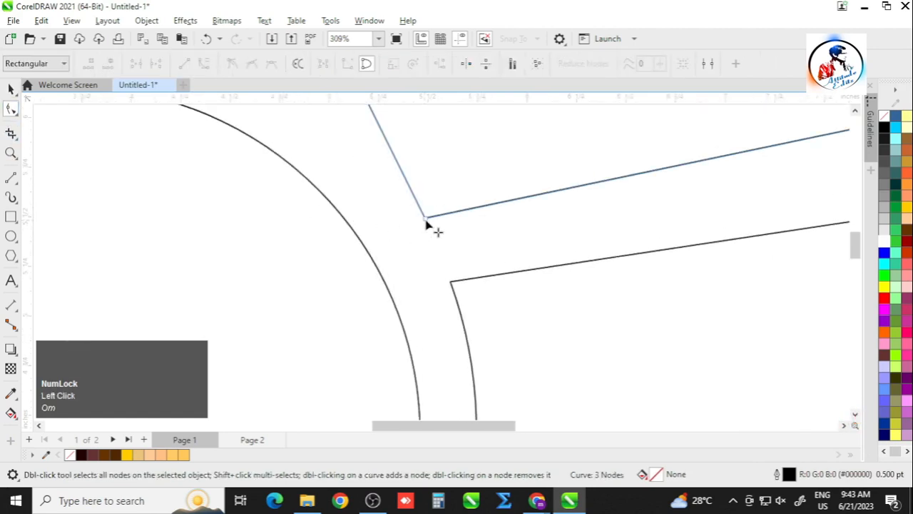
pyautogui.moveTo(426, 221); pyautogui.dragTo(429, 222)
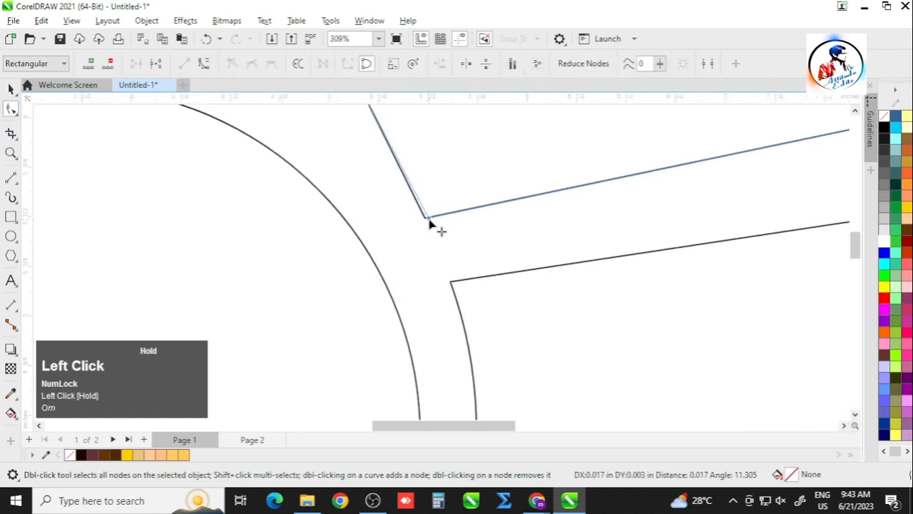
pyautogui.scroll(-2, 492, 255)
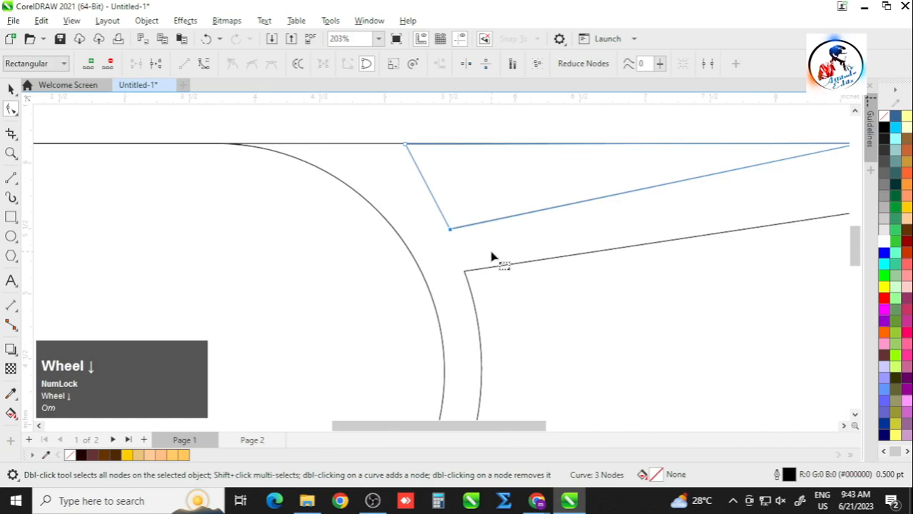
pyautogui.click(13, 89)
pyautogui.click(361, 197)
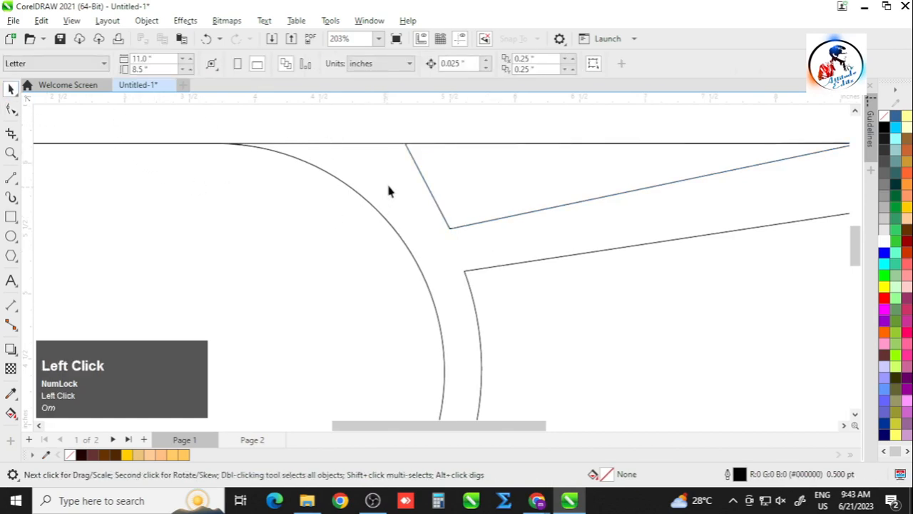
# Step: Create a vertically mirrored copy of the triangle and align it to the outer rectangle's bottom edge
pyautogui.scroll(-3, 397, 160)
pyautogui.click(471, 179)
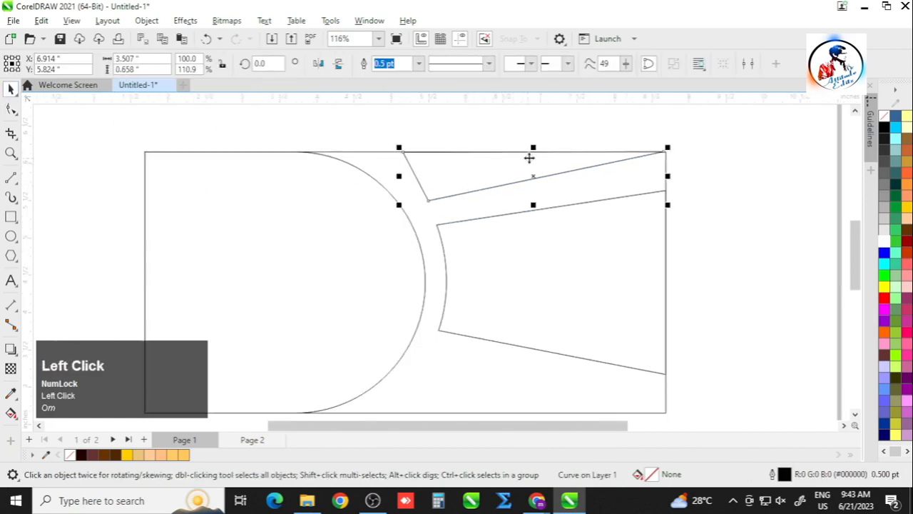
pyautogui.moveTo(535, 154); pyautogui.dragTo(536, 214)
pyautogui.keyDown('shift'); pyautogui.click(397, 168); pyautogui.keyUp('shift')
pyautogui.press('b')
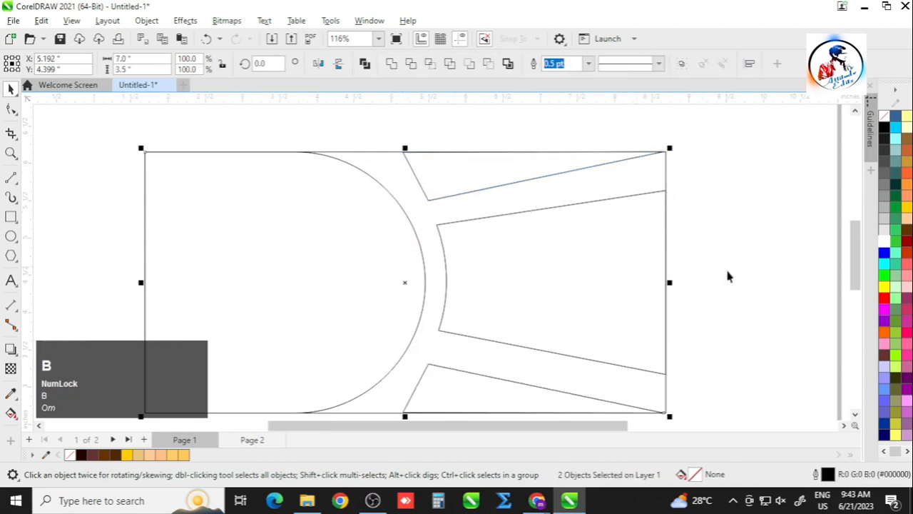
# Step: Fill the rounded left panel with dark brown RGB 80, 40, 0 (#502800)
pyautogui.click(744, 266)
pyautogui.scroll(-1, 570, 224)
pyautogui.click(454, 273)
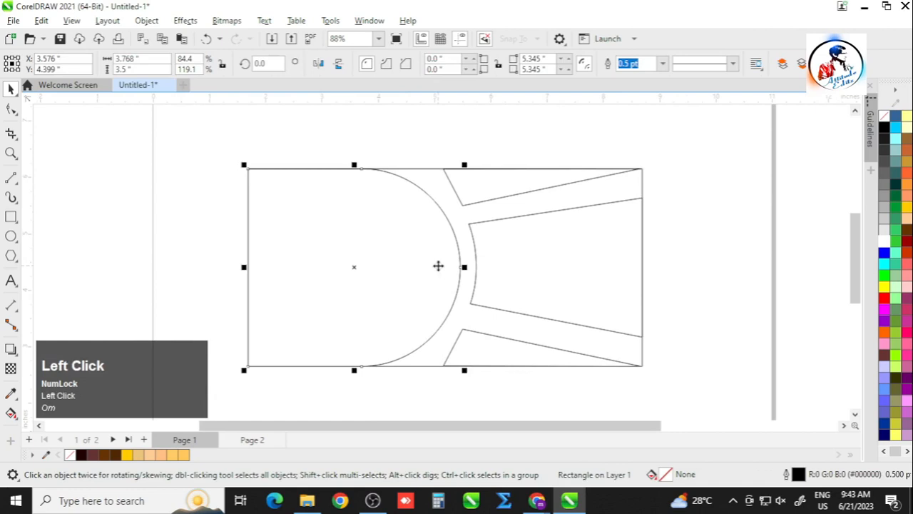
pyautogui.scroll(1, 381, 259)
pyautogui.click(339, 248)
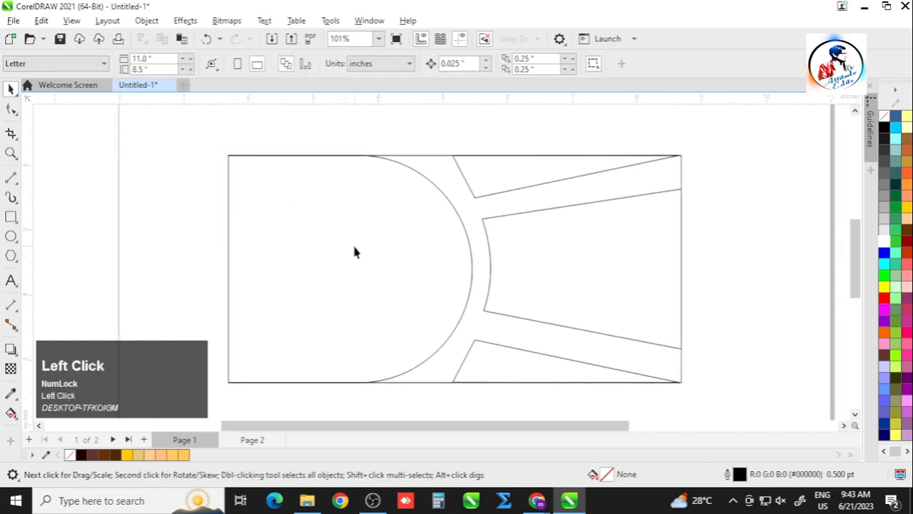
pyautogui.click(354, 251)
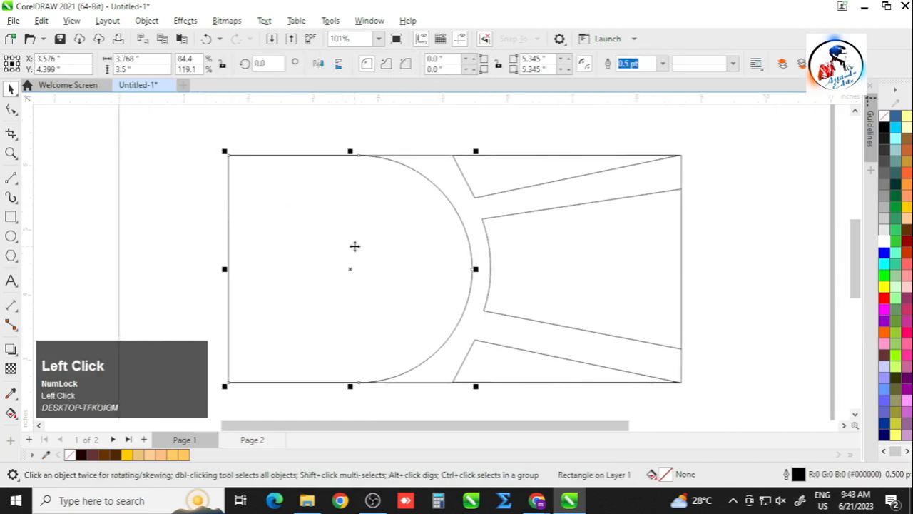
pyautogui.click(907, 235)
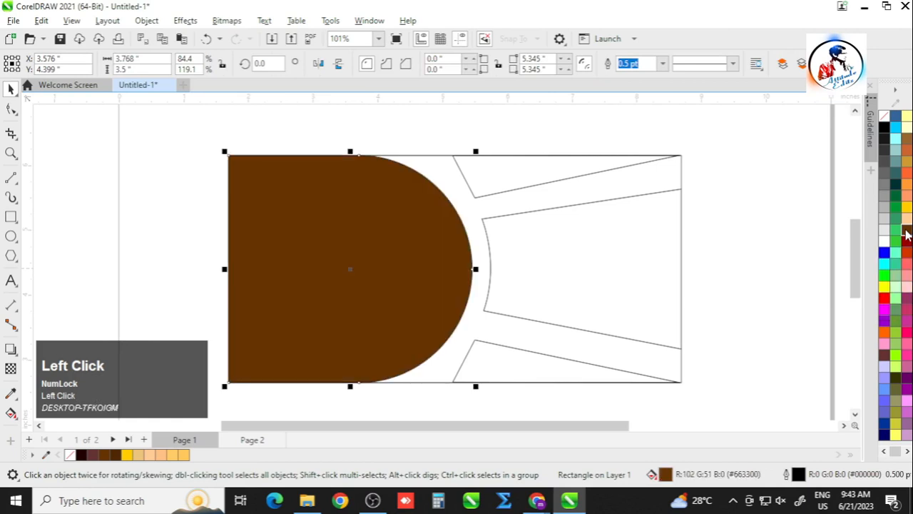
pyautogui.click(907, 235)
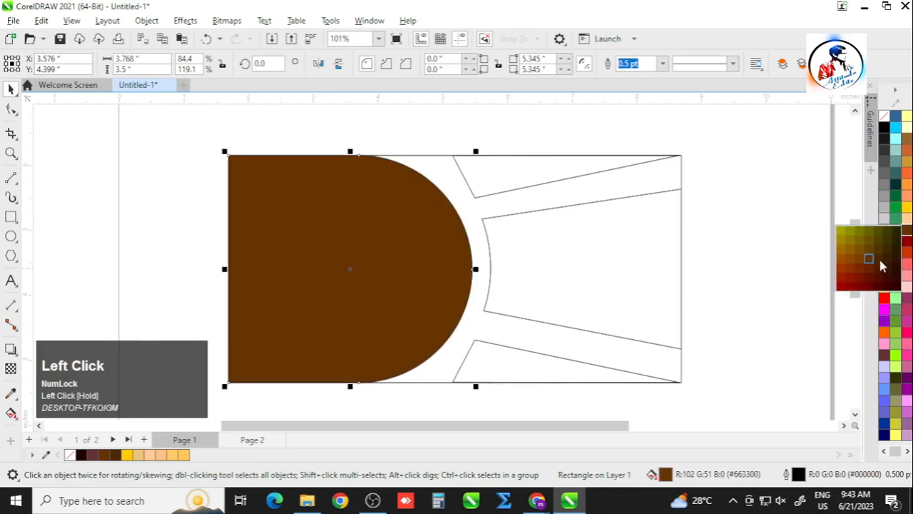
pyautogui.moveTo(881, 261); pyautogui.dragTo(881, 261)
pyautogui.click(761, 244)
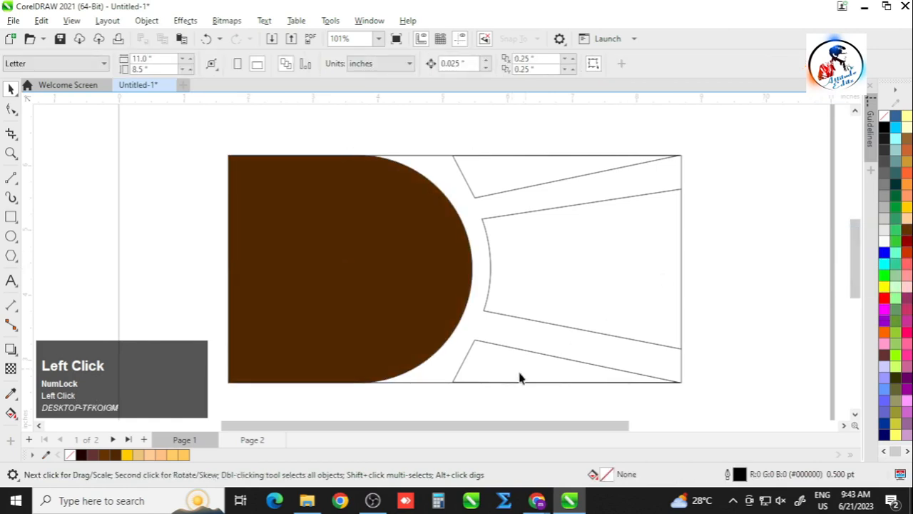
# Step: Fill the outer rectangle with light peach and both triangles with the dark brown sampled from the left panel
pyautogui.click(419, 373)
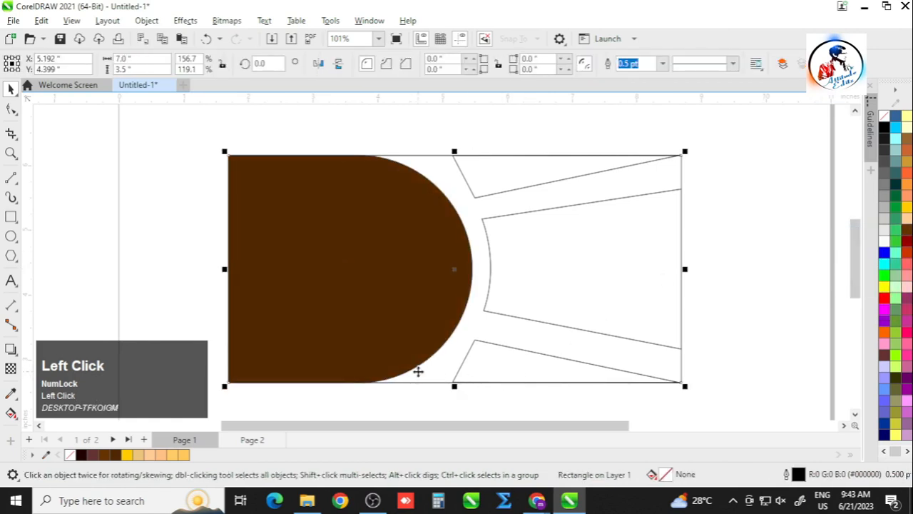
pyautogui.click(907, 224)
pyautogui.click(502, 170)
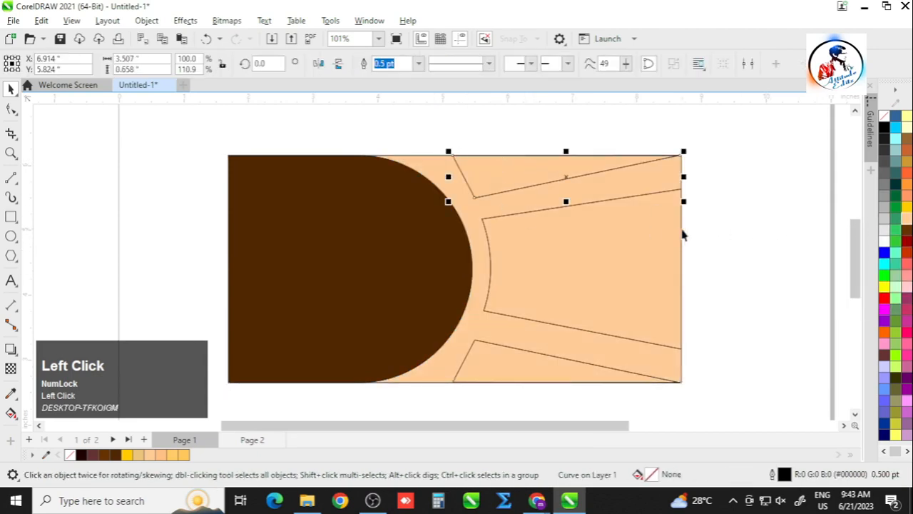
pyautogui.click(11, 393)
pyautogui.click(380, 222)
pyautogui.click(504, 178)
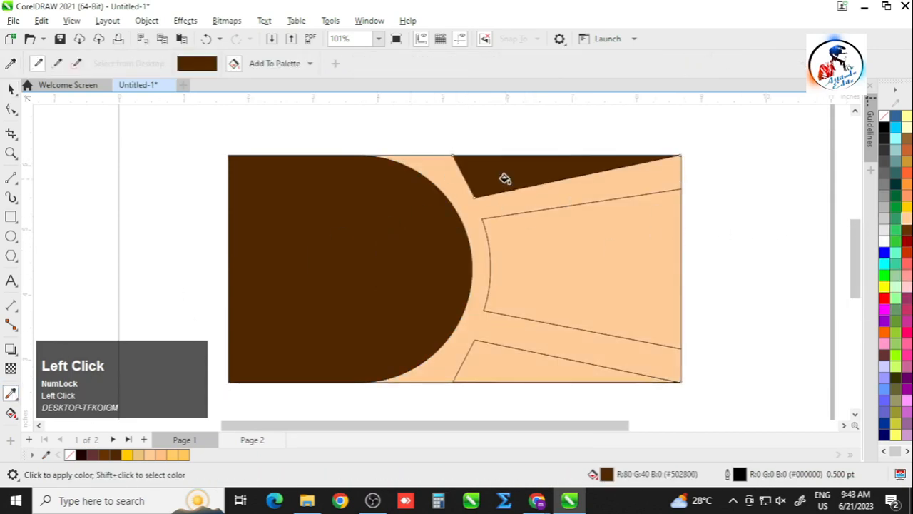
pyautogui.click(500, 361)
pyautogui.click(11, 87)
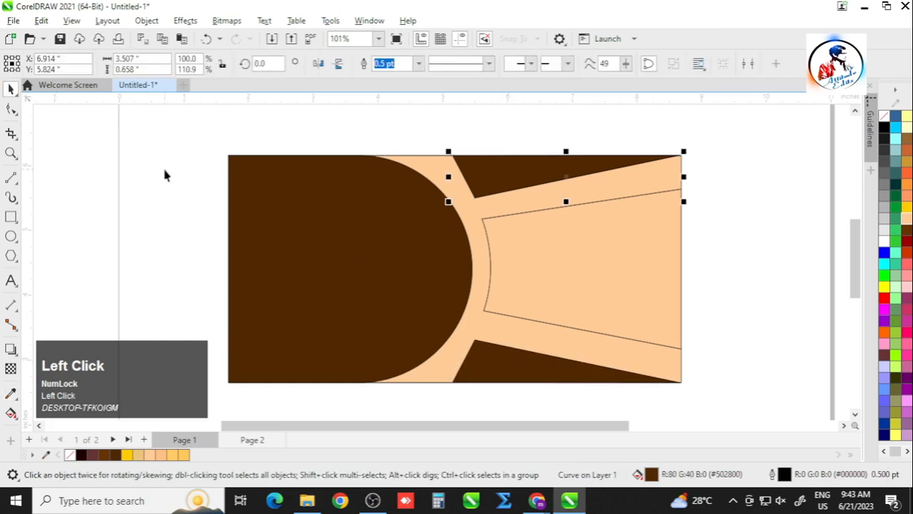
# Step: Set the outline width to None for the rounded left panel and the outer rectangle
pyautogui.click(165, 175)
pyautogui.click(359, 202)
pyautogui.click(662, 64)
pyautogui.click(620, 76)
pyautogui.press('Tab')
pyautogui.click(662, 63)
pyautogui.click(624, 80)
# Step: Remove the outlines from the upper and lower brown triangles
pyautogui.click(555, 152)
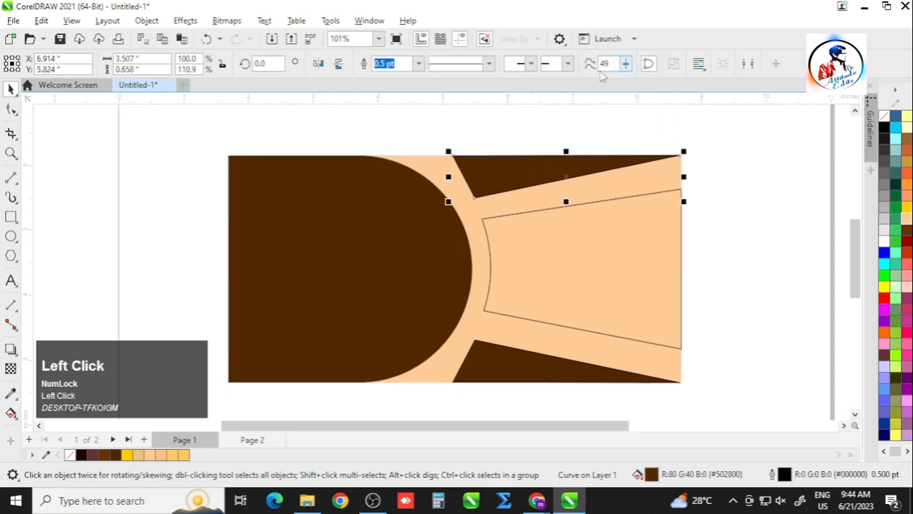
pyautogui.click(419, 64)
pyautogui.click(388, 75)
pyautogui.click(490, 350)
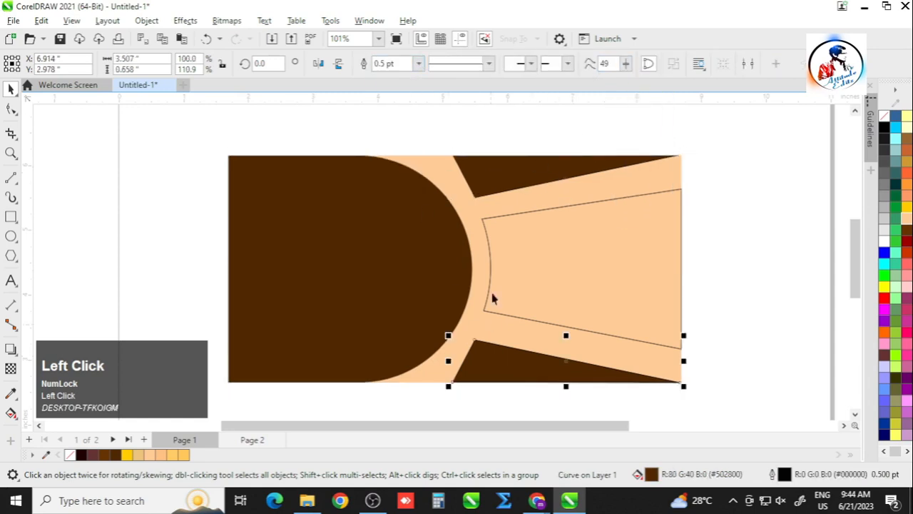
pyautogui.click(419, 64)
pyautogui.click(387, 76)
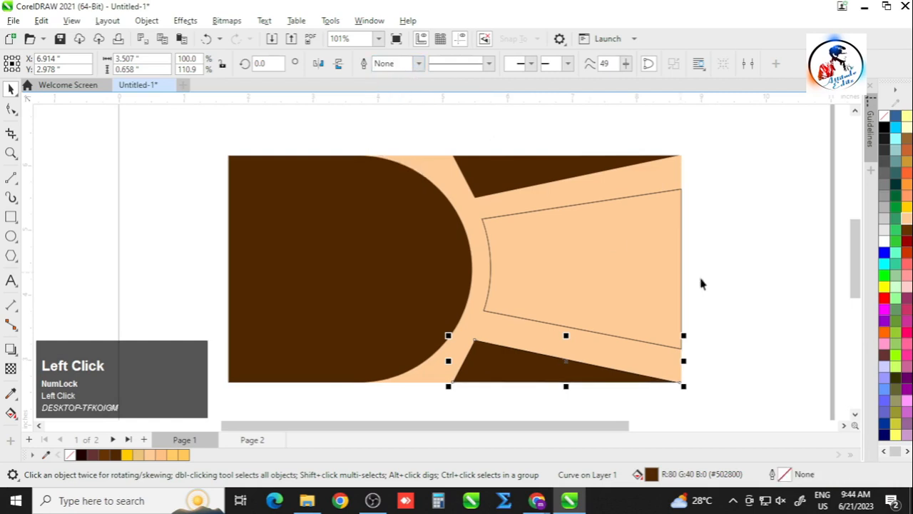
pyautogui.click(698, 274)
# Step: Move the dining room photo from Page 2 to Page 1 and scale it down to about 4.95 by 3.71 in
pyautogui.click(253, 441)
pyautogui.click(442, 267)
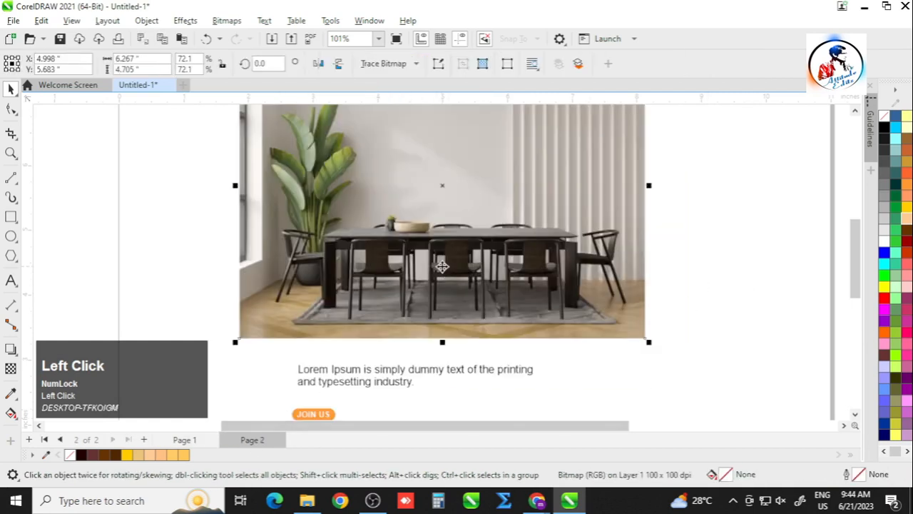
pyautogui.hotkey('ctrl', 'x')
pyautogui.click(184, 440)
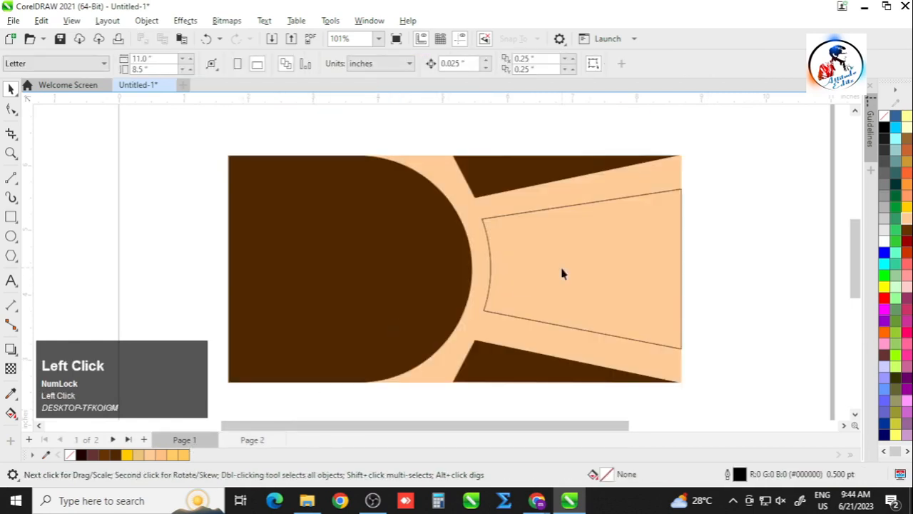
pyautogui.hotkey('ctrl', 'v')
pyautogui.moveTo(648, 341); pyautogui.dragTo(476, 317)
# Step: PowerClip the dining room photo inside the tapered shape
pyautogui.click(146, 20)
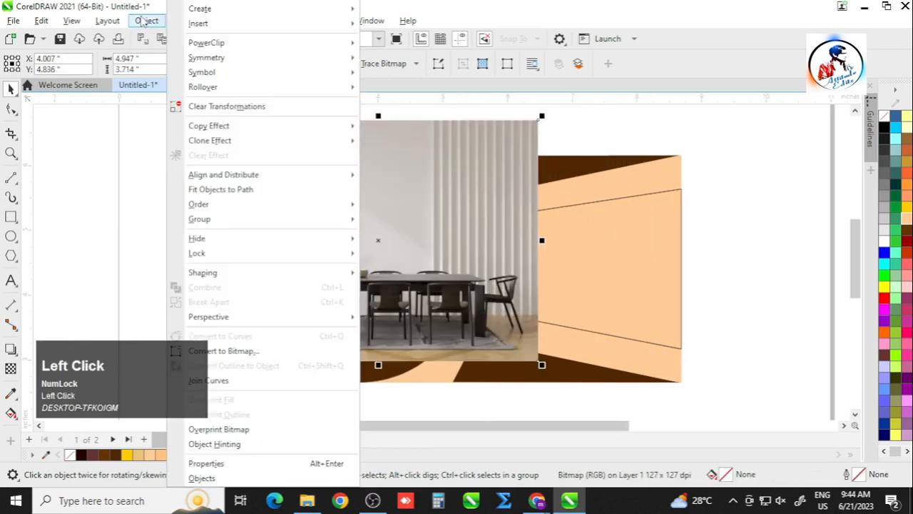
pyautogui.moveTo(207, 43)
pyautogui.click(403, 45)
pyautogui.click(607, 265)
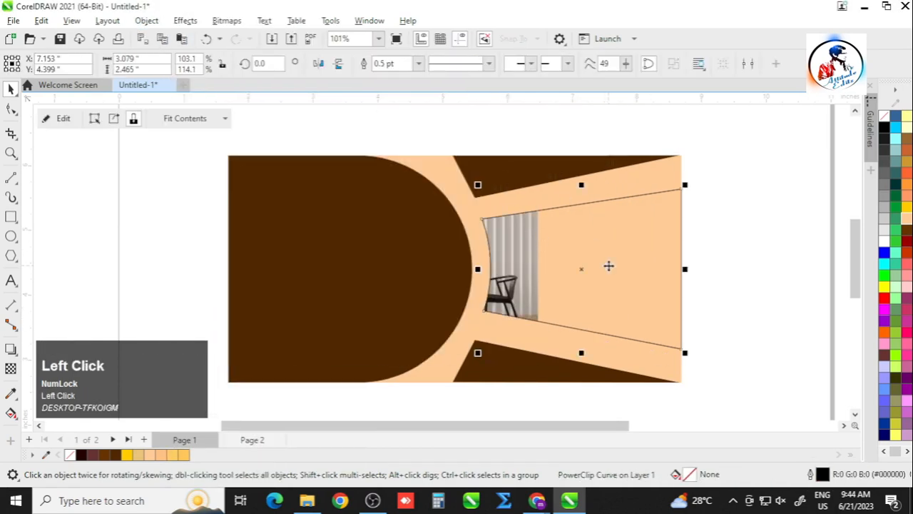
# Step: Edit the PowerClip contents, moving the photo over the tapered frame and scaling it to about 4.05 by 3.04 in
pyautogui.keyDown('ctrl'); pyautogui.click(544, 257); pyautogui.keyUp('ctrl')
pyautogui.moveTo(510, 259); pyautogui.dragTo(698, 262)
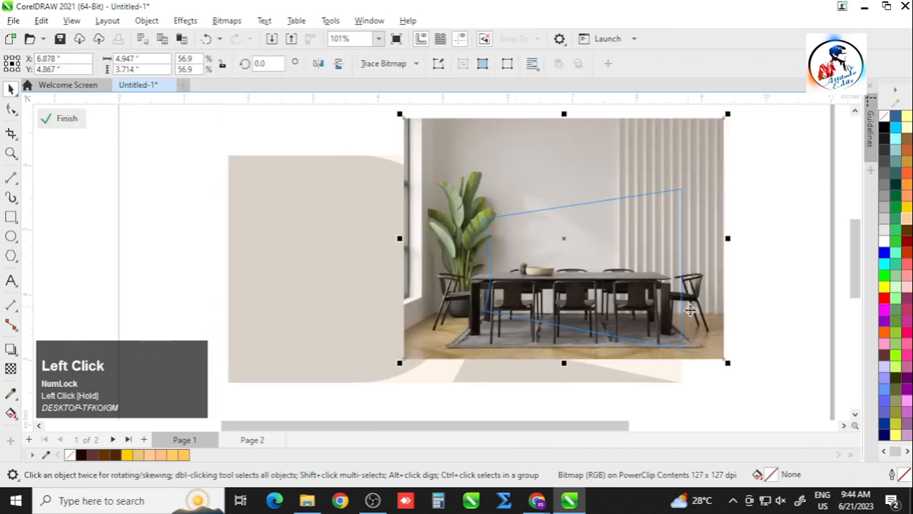
pyautogui.moveTo(727, 363); pyautogui.dragTo(702, 349)
pyautogui.moveTo(624, 257); pyautogui.dragTo(633, 263)
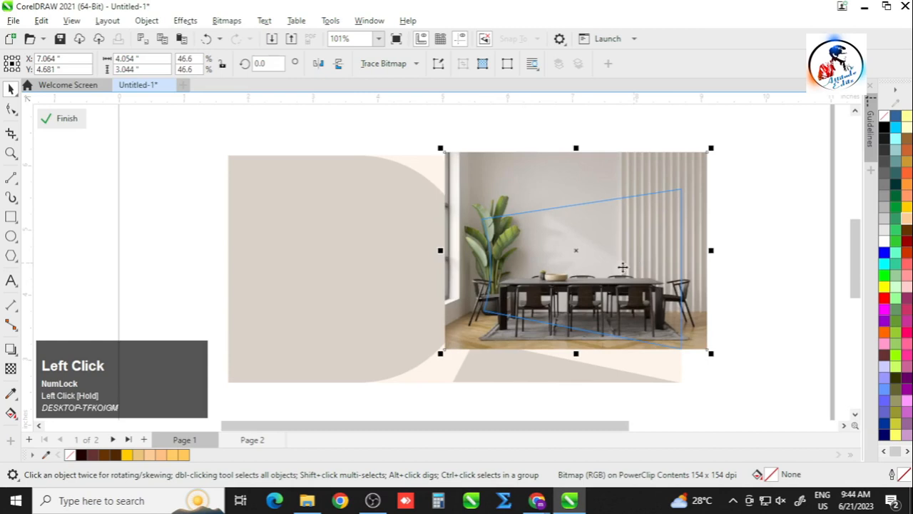
# Step: Mirror the clipped photo horizontally, scale it to about 3.71 by 2.78 in, and finish editing the PowerClip
pyautogui.click(318, 62)
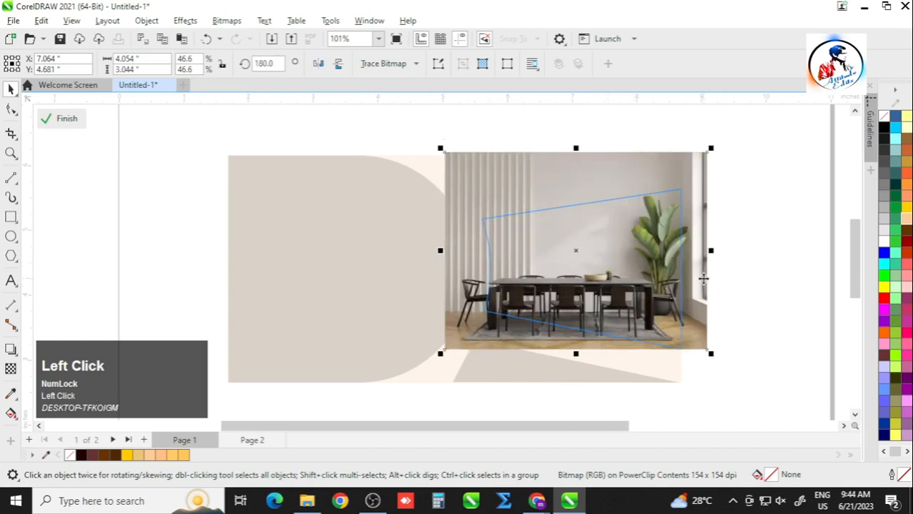
pyautogui.moveTo(441, 149); pyautogui.dragTo(463, 166)
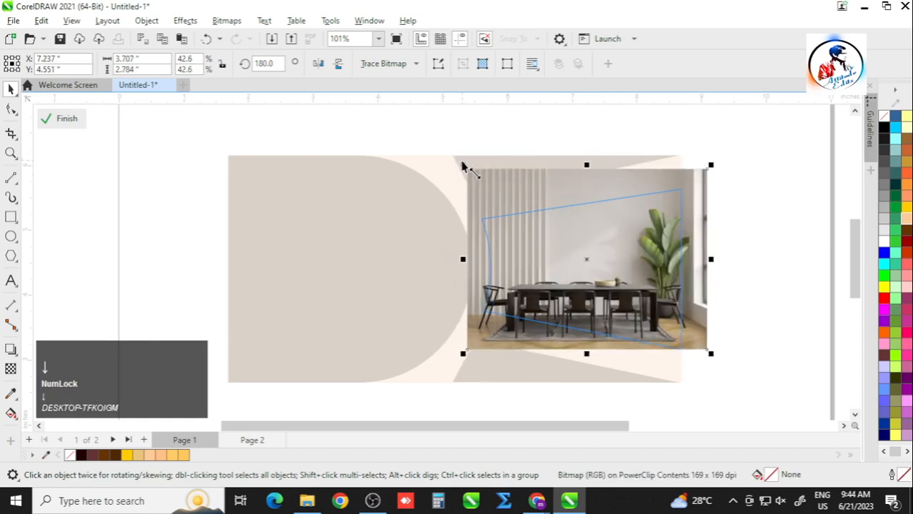
pyautogui.click(146, 20)
pyautogui.moveTo(235, 41)
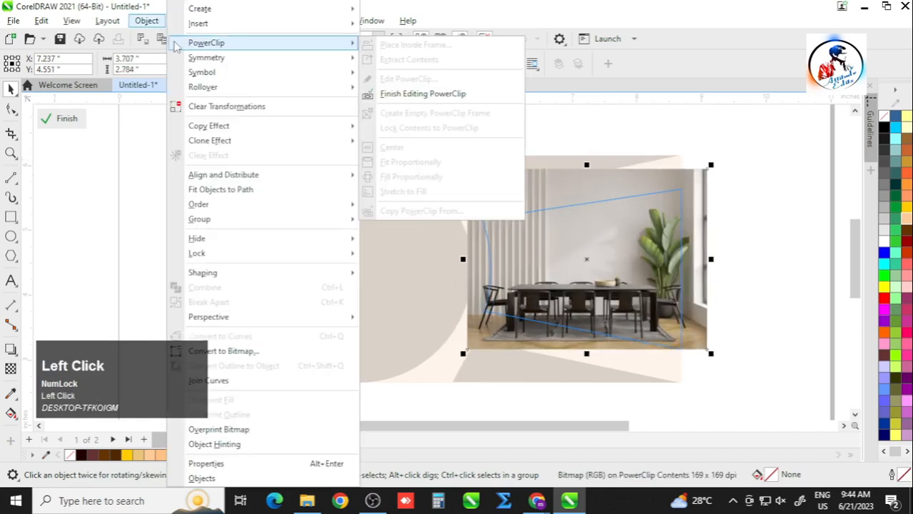
pyautogui.click(391, 92)
pyautogui.click(660, 274)
pyautogui.click(749, 285)
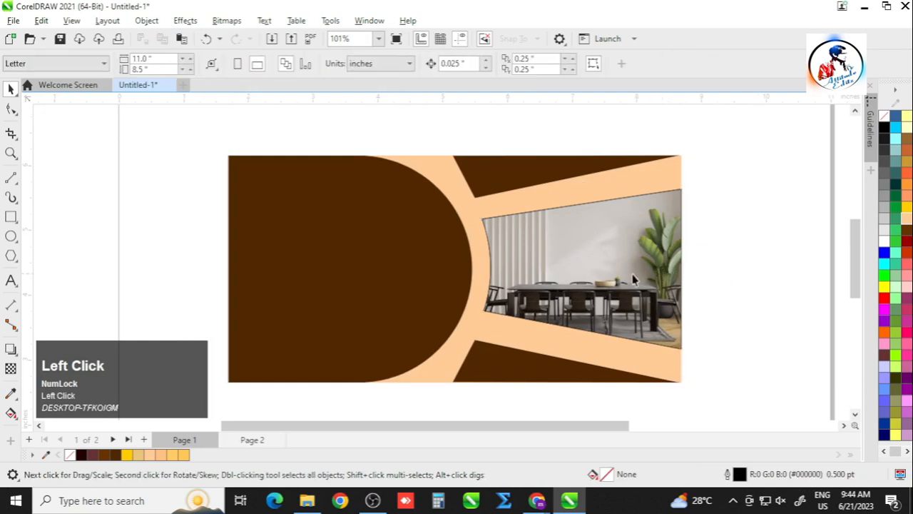
# Step: Set the outline width of the tapered photo frame to None
pyautogui.click(629, 274)
pyautogui.click(418, 64)
pyautogui.click(389, 75)
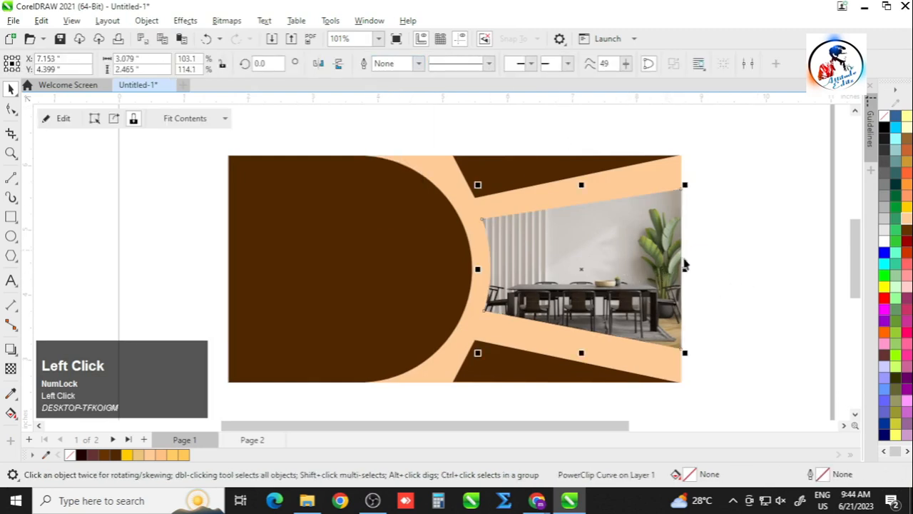
pyautogui.press('Escape')
# Step: Add a Flat Bottom Left drop shadow to the tapered photo frame, offset about -0.079 in horizontally and -0.087 in vertically
pyautogui.click(542, 275)
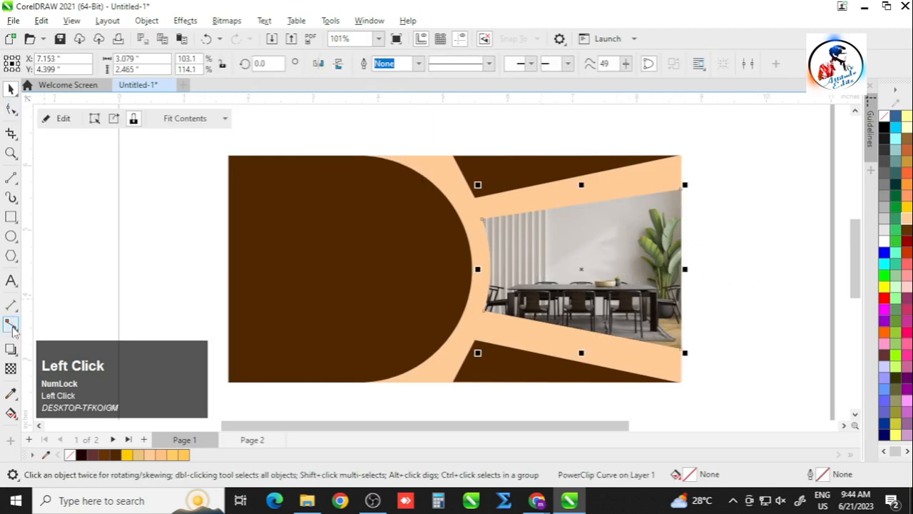
pyautogui.click(11, 348)
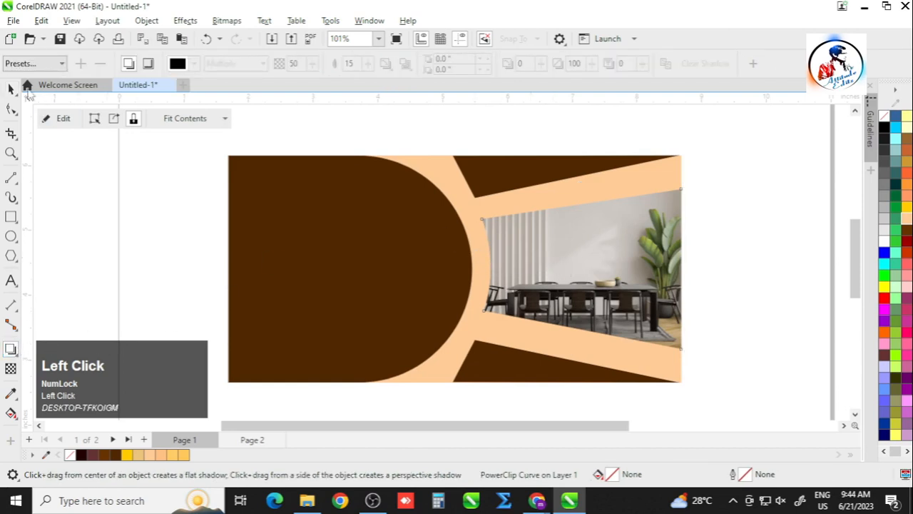
pyautogui.click(32, 64)
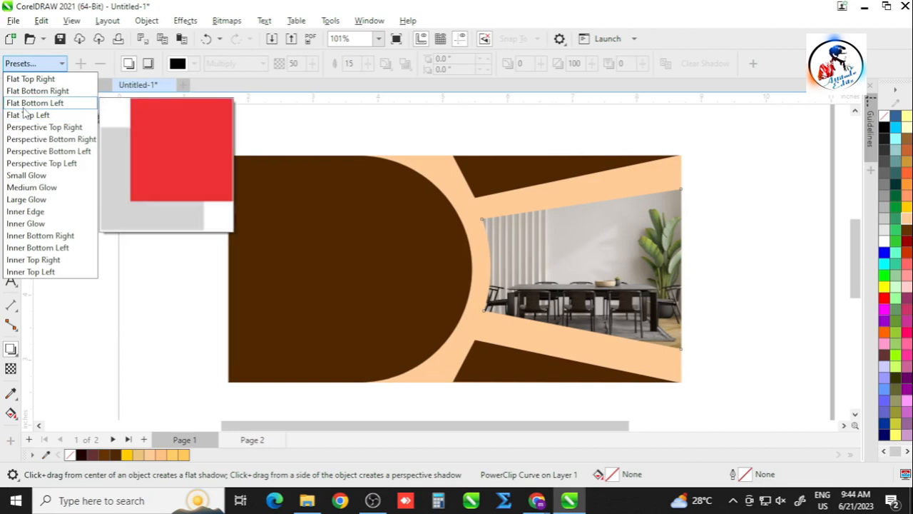
pyautogui.click(28, 103)
pyautogui.moveTo(469, 389); pyautogui.dragTo(504, 354)
pyautogui.scroll(2, 498, 356)
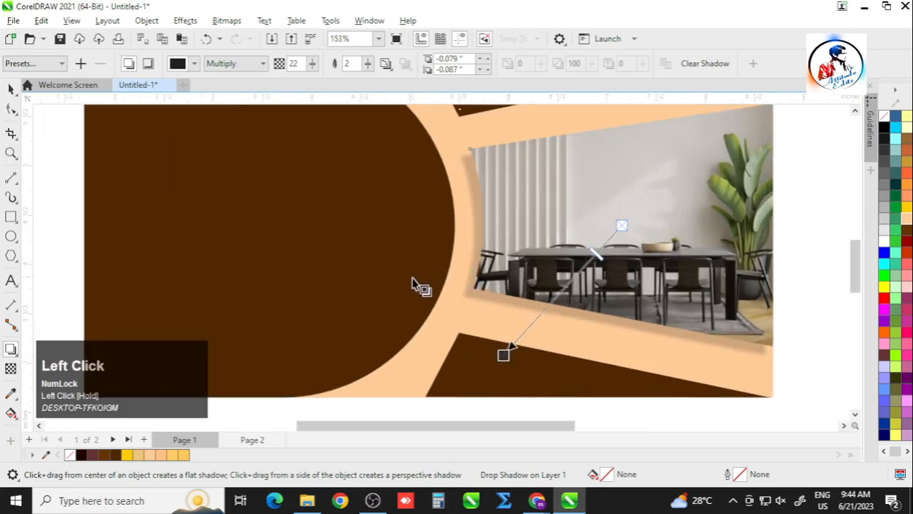
pyautogui.scroll(-1, 414, 284)
pyautogui.scroll(-1, 414, 284)
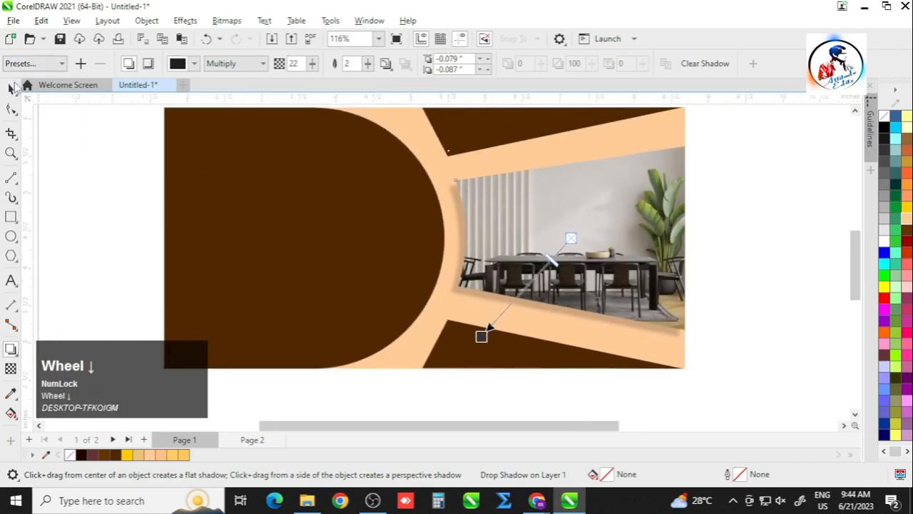
pyautogui.click(11, 87)
pyautogui.click(99, 164)
pyautogui.scroll(-2, 453, 279)
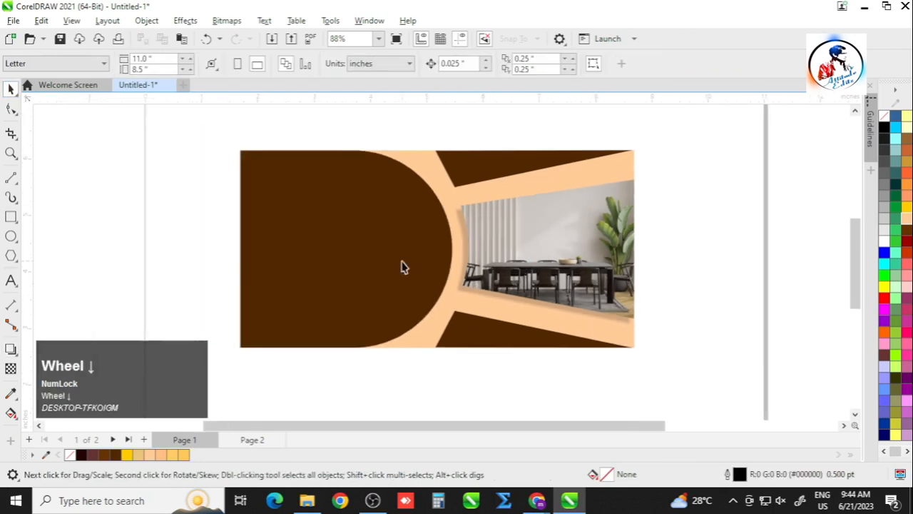
pyautogui.click(371, 243)
pyautogui.scroll(1, 372, 244)
pyautogui.click(599, 410)
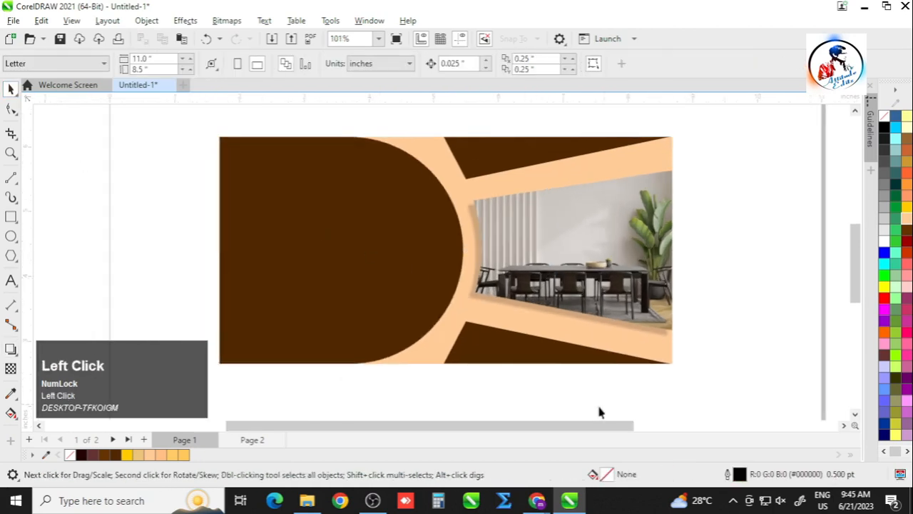
pyautogui.moveTo(565, 426); pyautogui.dragTo(460, 421)
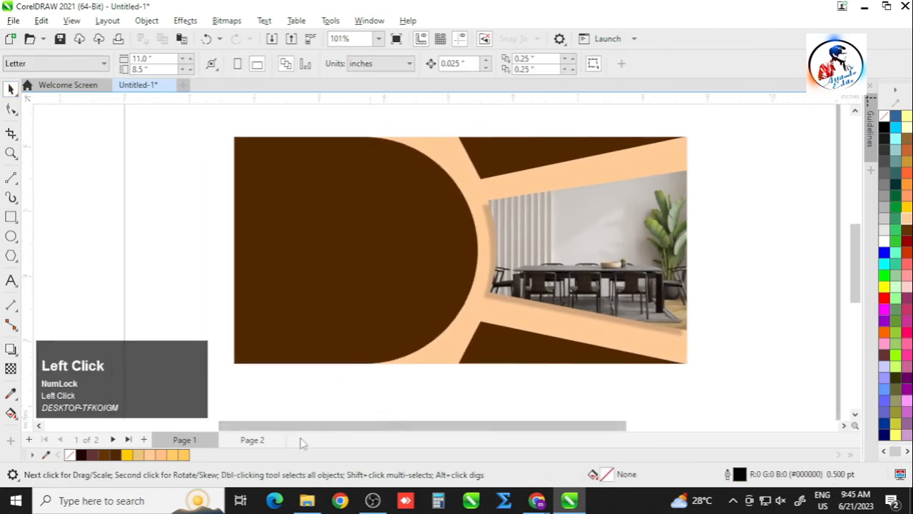
pyautogui.click(265, 439)
pyautogui.scroll(-3, 332, 349)
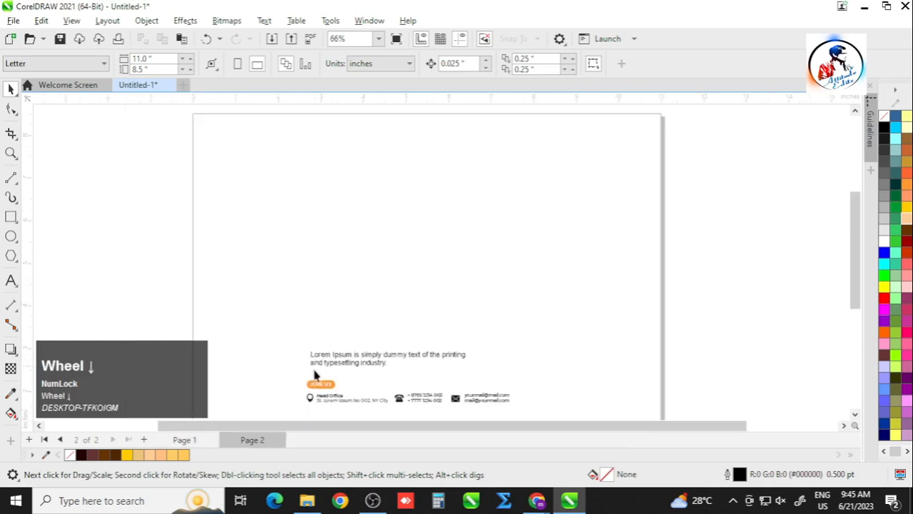
pyautogui.click(184, 440)
# Step: Draw a rectangle about 1.34 in wide and 0.44 in tall above the upper-left corner of the layout
pyautogui.scroll(1, 246, 197)
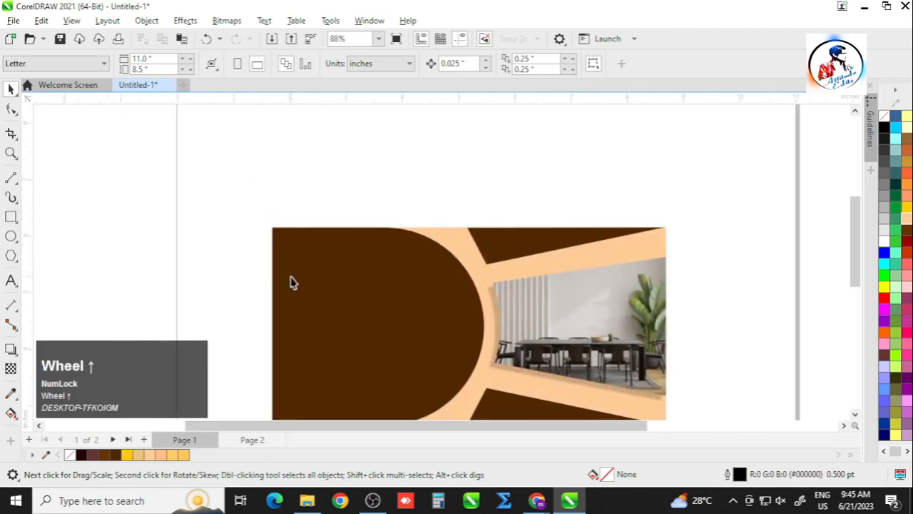
pyautogui.scroll(1, 291, 282)
pyautogui.click(11, 217)
pyautogui.moveTo(197, 202); pyautogui.dragTo(279, 168)
pyautogui.click(12, 89)
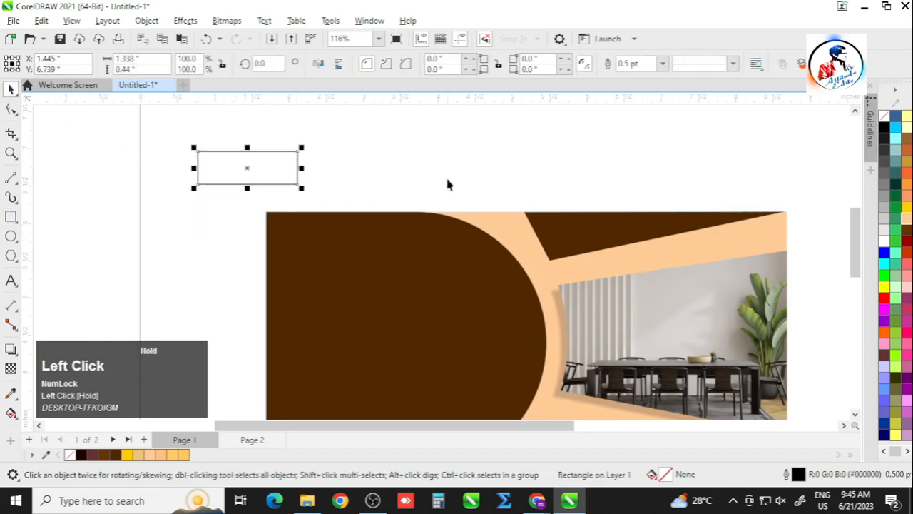
# Step: Add the text "LOGO" in 24 pt Arial bold beneath the small rectangle
pyautogui.click(444, 183)
pyautogui.click(10, 282)
pyautogui.click(183, 263)
pyautogui.write('LOGO')
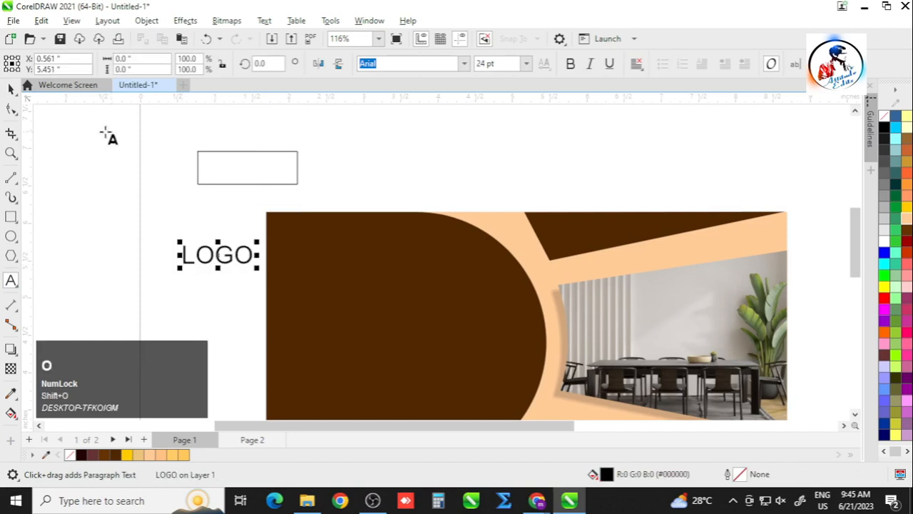
pyautogui.click(11, 89)
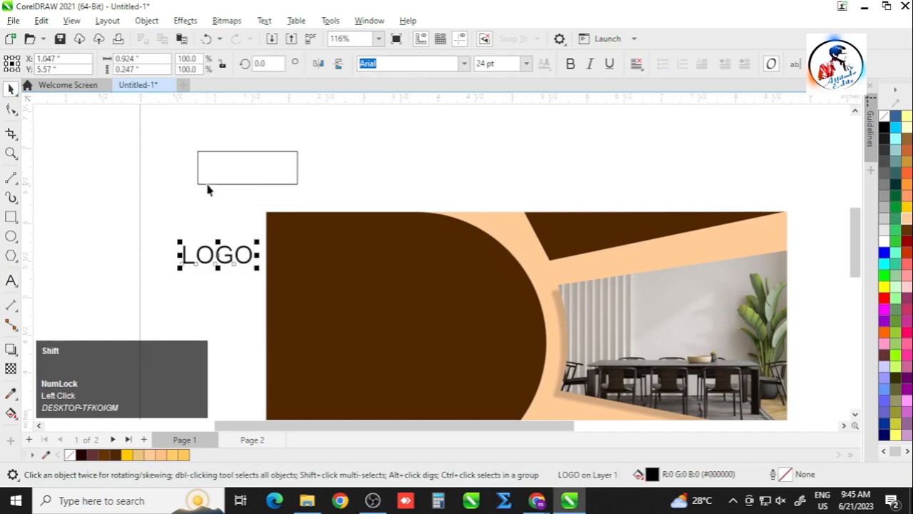
pyautogui.click(571, 63)
# Step: Centre the LOGO text inside the rectangle, then shrink both to about 0.52 by 0.17 in near the brown panel's upper-left corner
pyautogui.keyDown('shift'); pyautogui.click(245, 171); pyautogui.keyUp('shift')
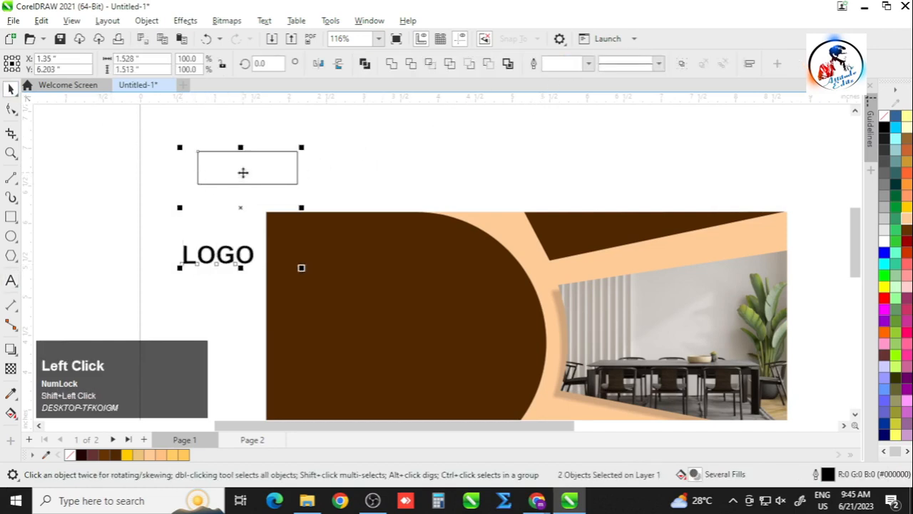
pyautogui.press('c')
pyautogui.press('e')
pyautogui.click(313, 162)
pyautogui.moveTo(232, 172); pyautogui.dragTo(323, 251)
pyautogui.scroll(2, 265, 240)
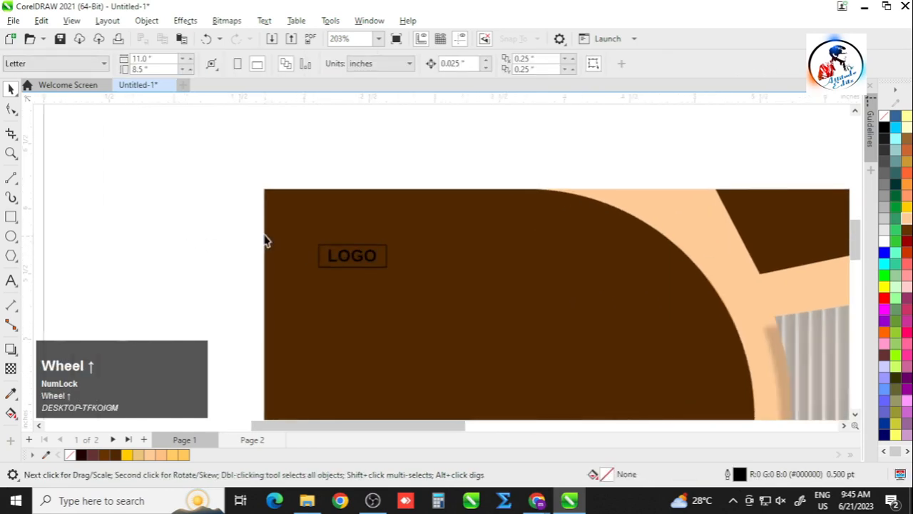
pyautogui.click(352, 256)
pyautogui.click(907, 221)
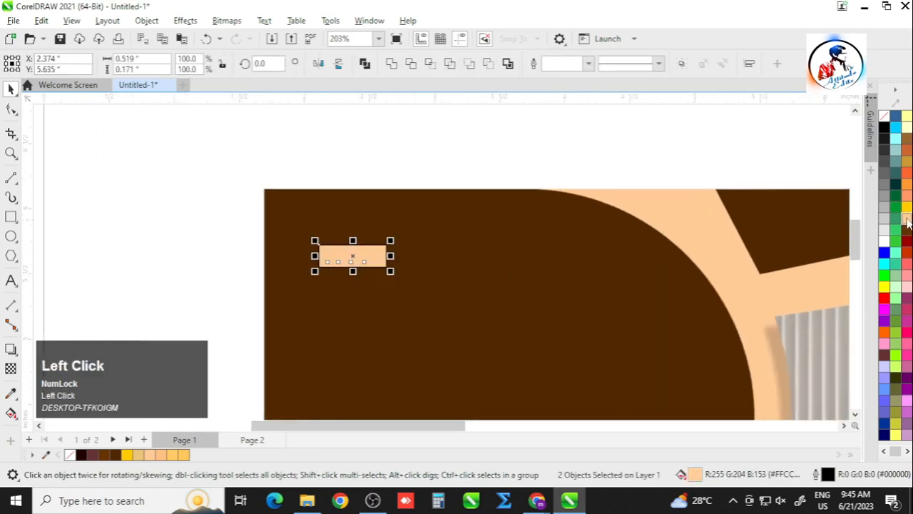
pyautogui.hotkey('ctrl', 'z')
pyautogui.click(218, 220)
# Step: Set the outline of the rectangle around LOGO to peach
pyautogui.scroll(1, 392, 266)
pyautogui.click(391, 264)
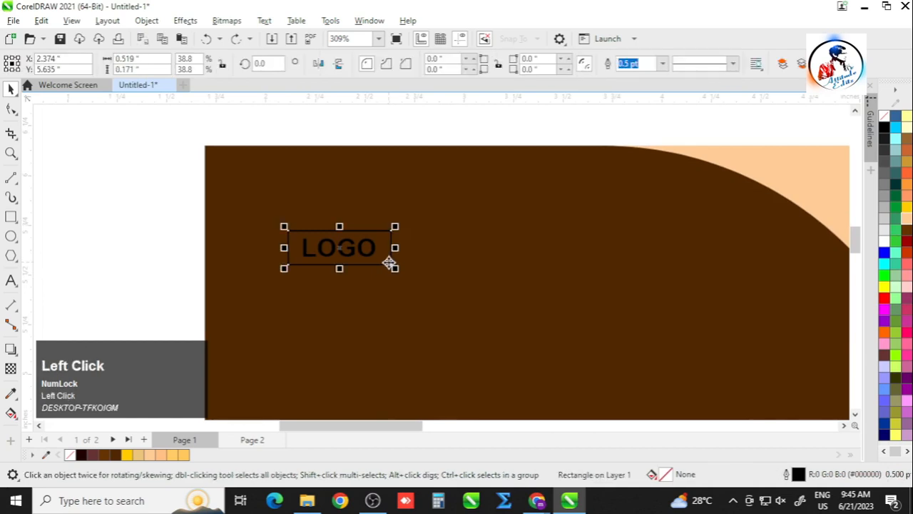
pyautogui.rightClick(907, 221)
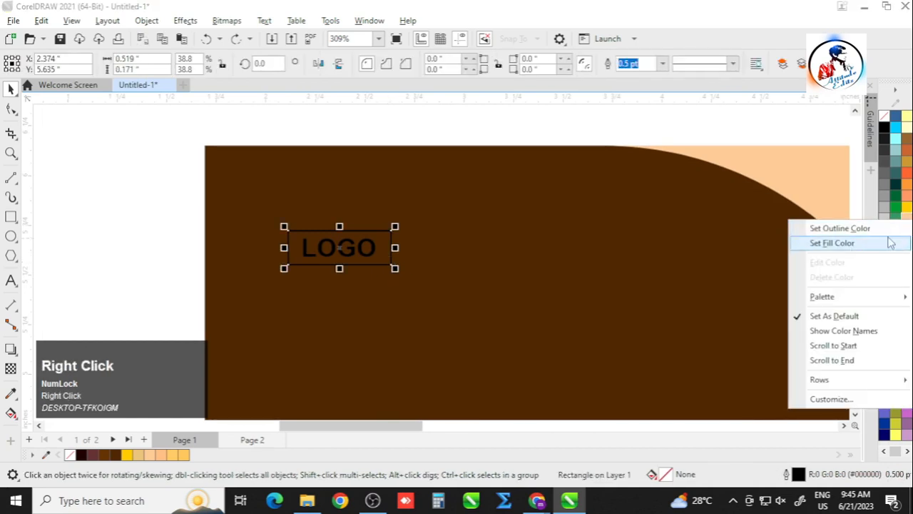
pyautogui.click(836, 242)
# Step: Fill the LOGO text with the same peach as its frame
pyautogui.scroll(1, 349, 257)
pyautogui.click(349, 253)
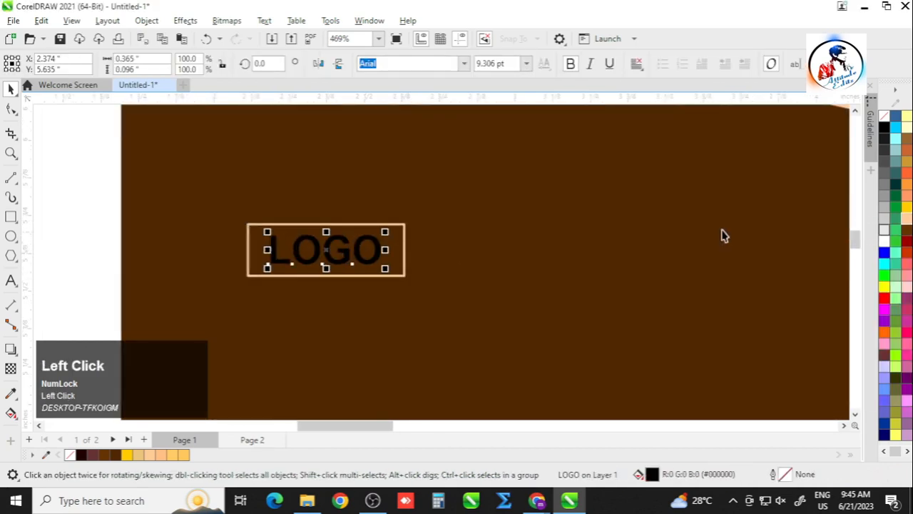
pyautogui.click(907, 219)
pyautogui.scroll(-3, 300, 188)
pyautogui.click(161, 175)
pyautogui.scroll(-1, 218, 165)
pyautogui.click(212, 216)
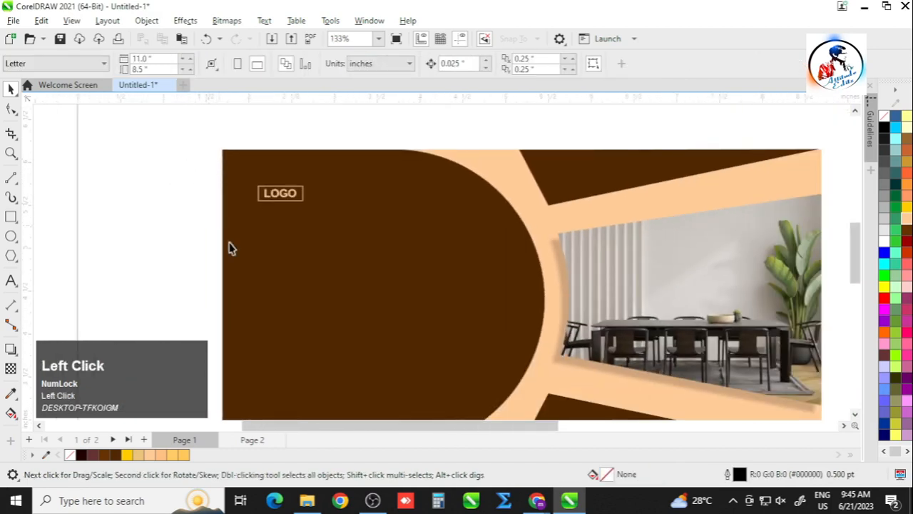
# Step: Add the three-line text "YOUR / BUSINESS / HEADLINE" in 24 pt Arial bold on the brown panel
pyautogui.scroll(-1, 211, 216)
pyautogui.scroll(1, 111, 253)
pyautogui.click(10, 280)
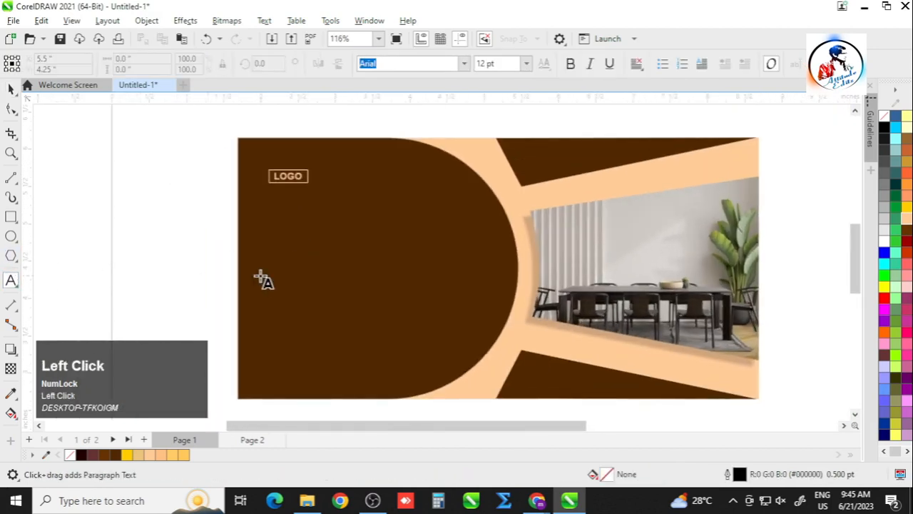
pyautogui.click(261, 274)
pyautogui.write('YO')
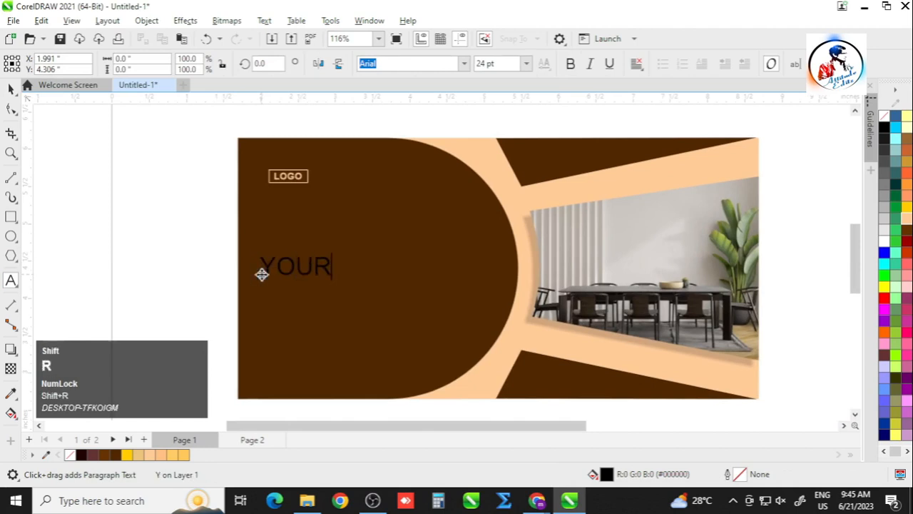
pyautogui.write('UR')
pyautogui.press('Return')
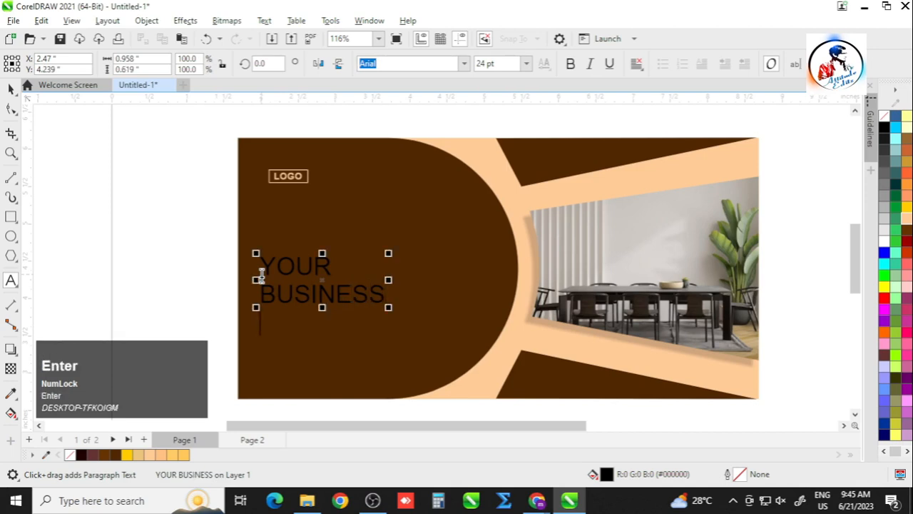
pyautogui.press('shift')
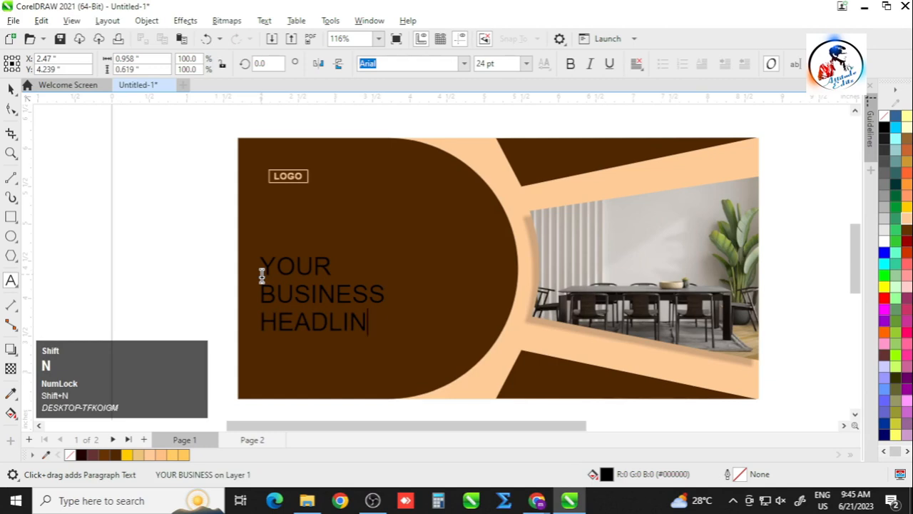
pyautogui.click(11, 88)
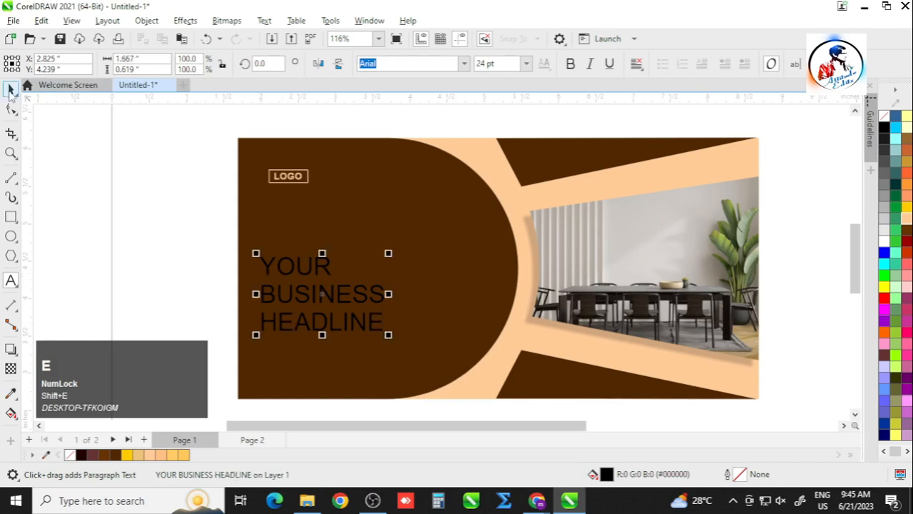
pyautogui.click(573, 69)
# Step: Place the headline below the logo, enlarged to about 2.04 by 1.2 in, and fill it white
pyautogui.moveTo(322, 265); pyautogui.dragTo(331, 232)
pyautogui.moveTo(398, 302); pyautogui.dragTo(428, 313)
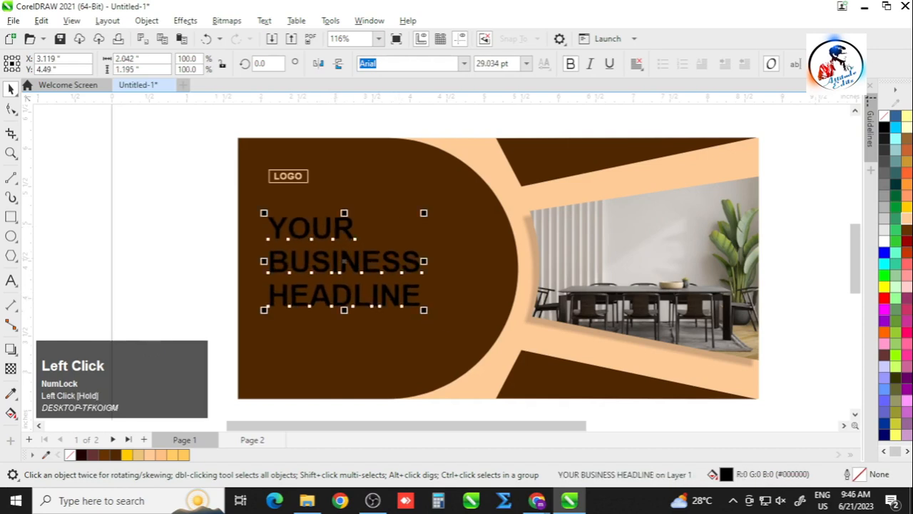
pyautogui.click(885, 241)
pyautogui.press('Escape')
# Step: Align the headline's left edge with the left edge of the logo frame
pyautogui.click(332, 237)
pyautogui.keyDown('shift'); pyautogui.click(295, 177); pyautogui.keyUp('shift')
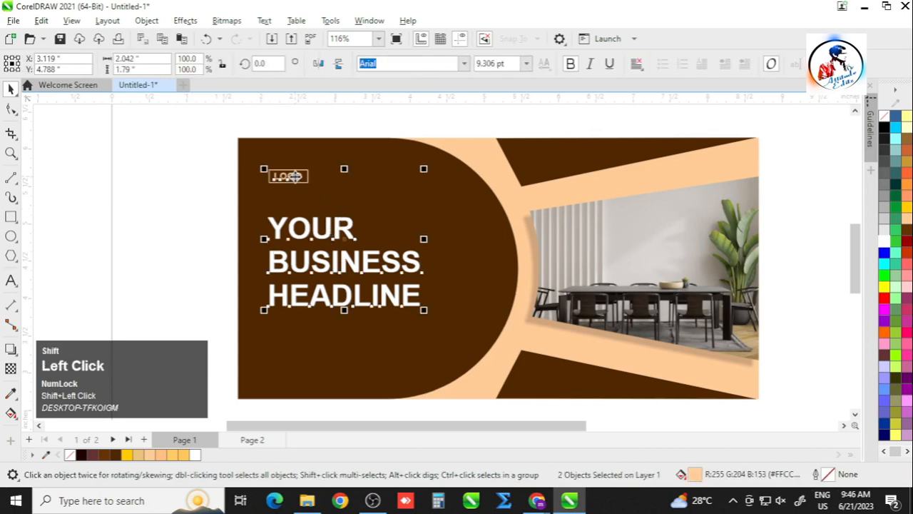
pyautogui.click(249, 206)
pyautogui.click(295, 237)
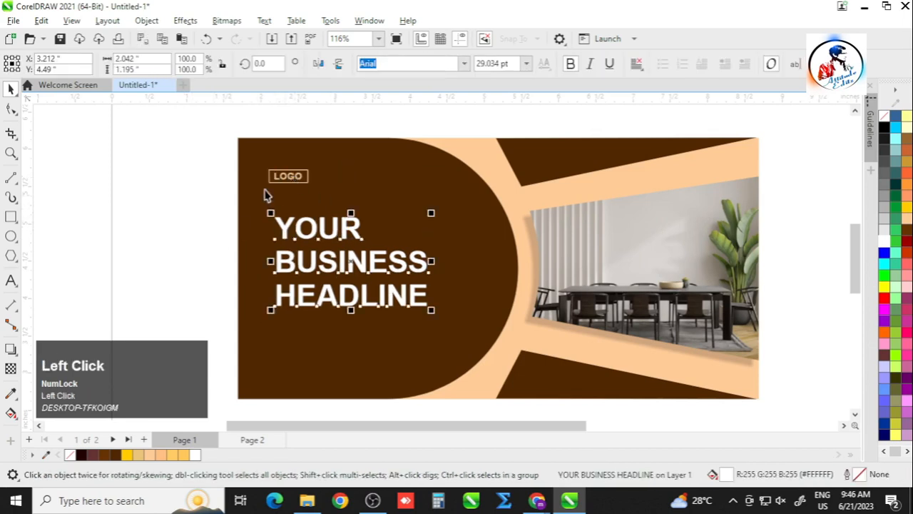
pyautogui.scroll(2, 278, 184)
pyautogui.keyDown('shift'); pyautogui.click(281, 176); pyautogui.keyUp('shift')
pyautogui.press('l')
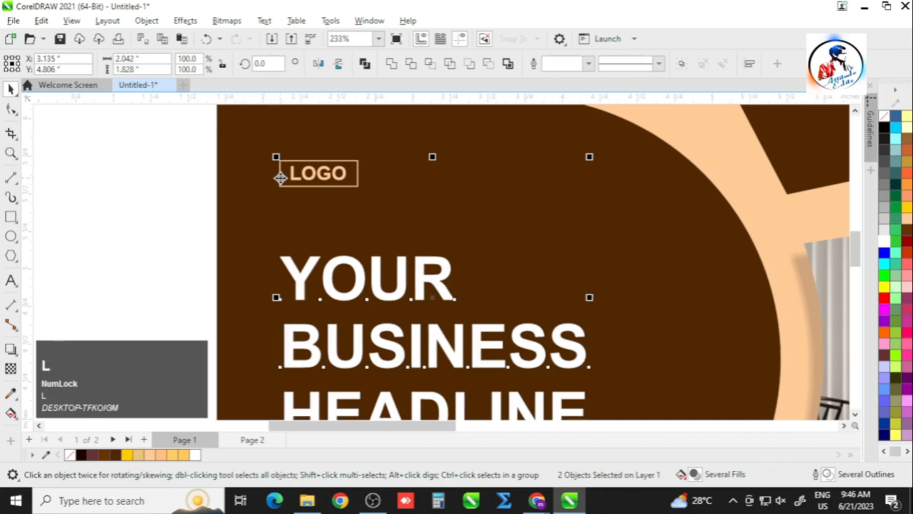
pyautogui.scroll(-2, 286, 175)
pyautogui.click(210, 188)
# Step: Remove the bold from the headline lines "YOUR" and "BUSINESS"
pyautogui.click(361, 238)
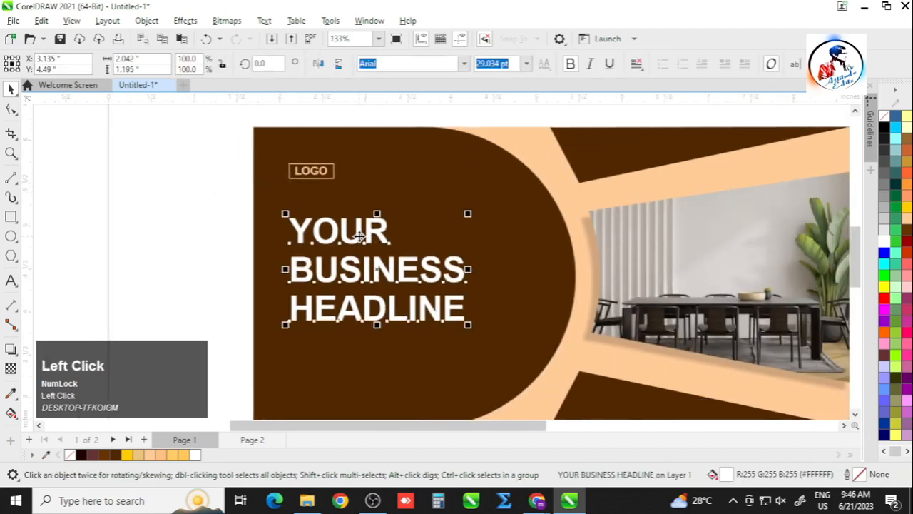
pyautogui.doubleClick(309, 231)
pyautogui.moveTo(301, 226); pyautogui.dragTo(469, 270)
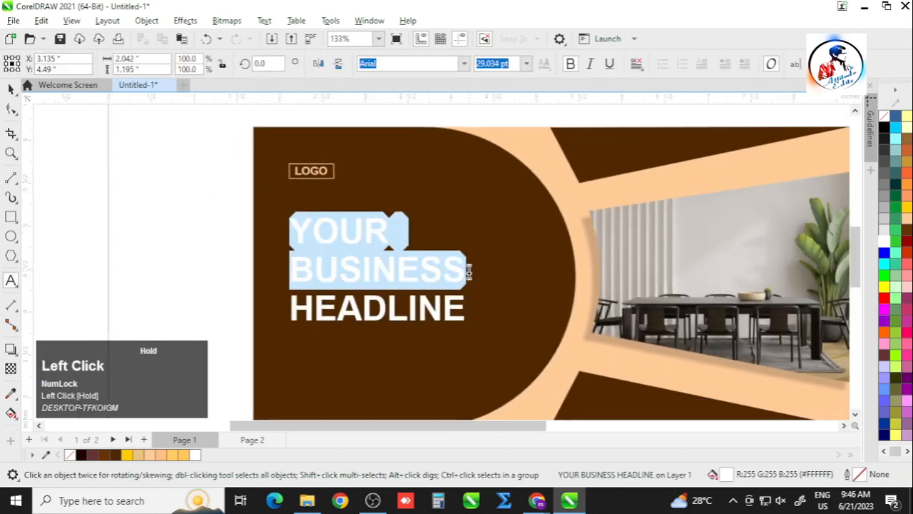
pyautogui.click(572, 64)
# Step: Colour only the word "HEADLINE" peach
pyautogui.tripleClick(390, 317)
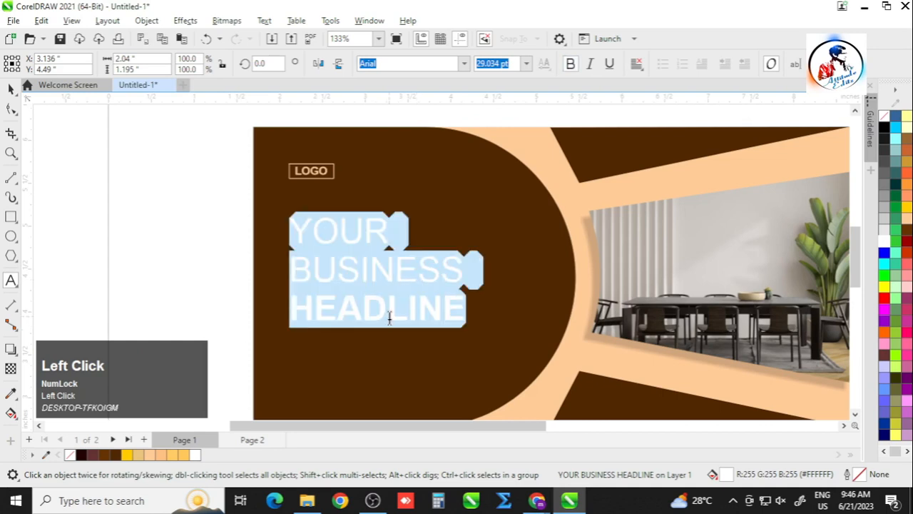
pyautogui.click(318, 316)
pyautogui.moveTo(293, 314); pyautogui.dragTo(457, 314)
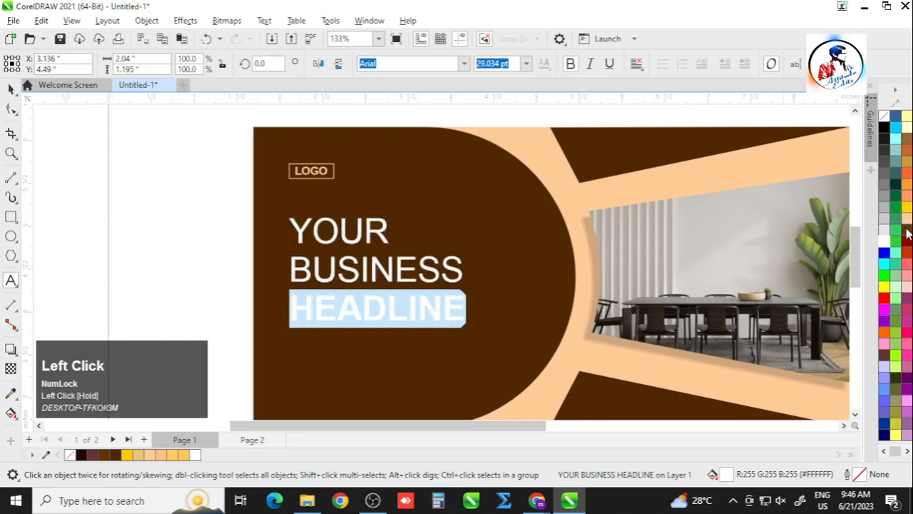
pyautogui.click(905, 220)
pyautogui.click(11, 87)
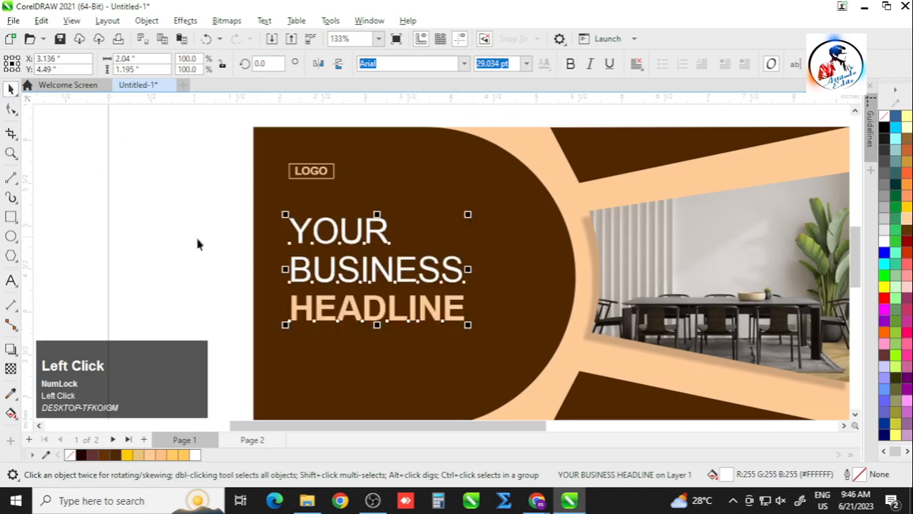
pyautogui.click(173, 218)
# Step: Move the headline up slightly and left-align it with the logo frame again
pyautogui.scroll(1, 361, 233)
pyautogui.click(356, 244)
pyautogui.moveTo(355, 244)
pyautogui.mouseDown()
pyautogui.moveTo(359, 231)
pyautogui.moveTo(357, 247)
pyautogui.moveTo(354, 239)
pyautogui.mouseUp()
pyautogui.keyDown('shift'); pyautogui.click(266, 161); pyautogui.keyUp('shift')
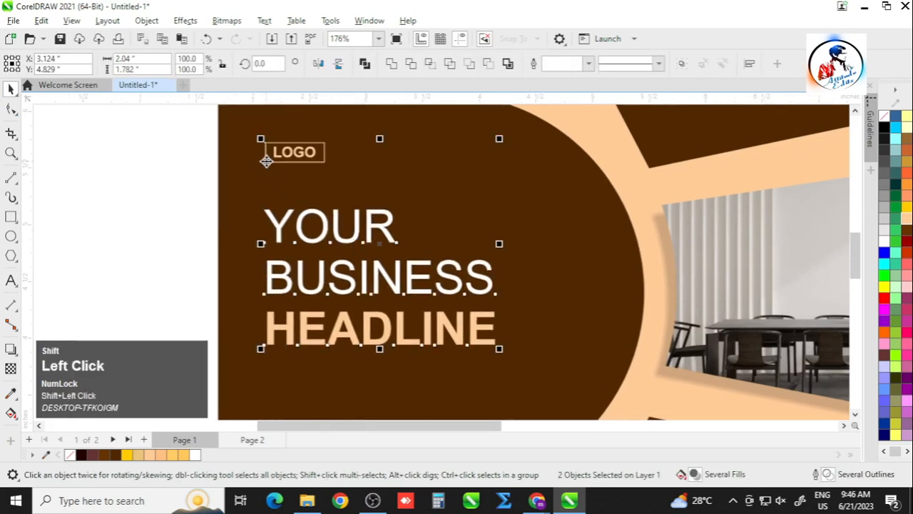
pyautogui.click(201, 208)
pyautogui.scroll(-3, 321, 193)
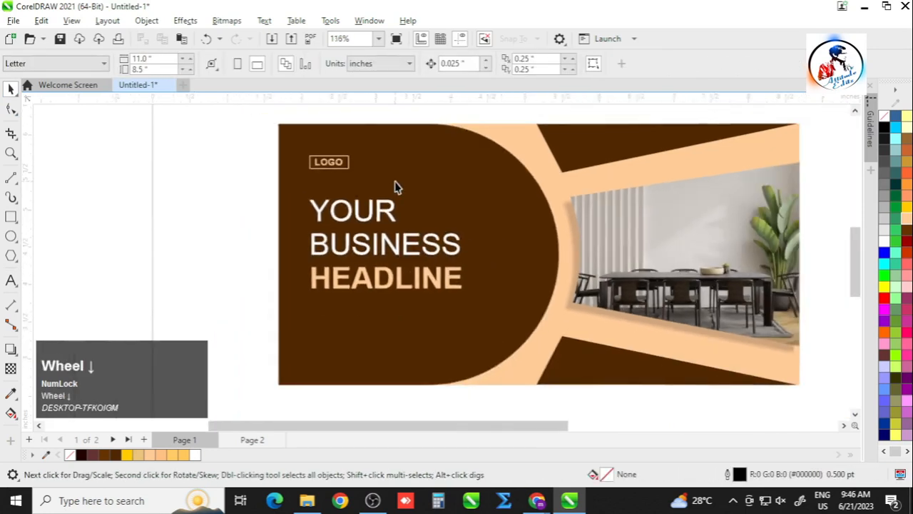
pyautogui.scroll(1, 229, 213)
pyautogui.click(226, 210)
# Step: Copy the Lorem Ipsum text from Page 2 onto Page 1 and place it just below the headline
pyautogui.click(251, 440)
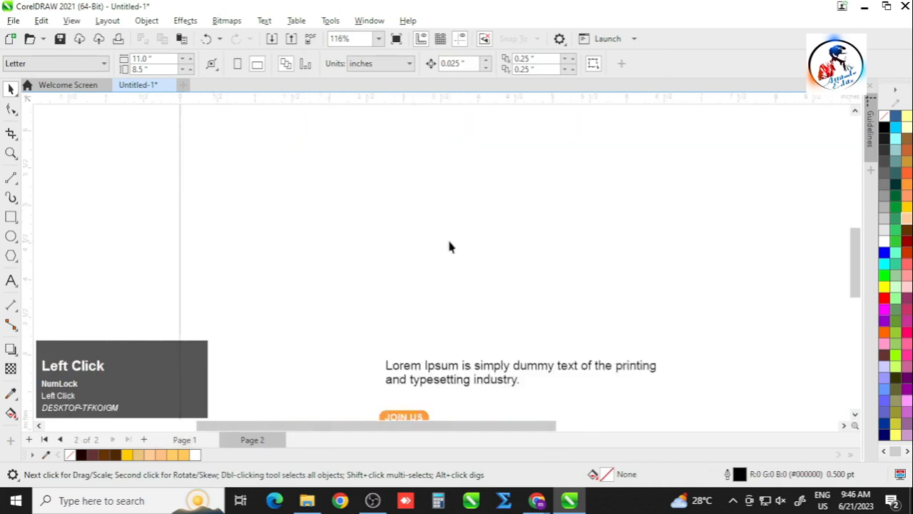
pyautogui.click(451, 339)
pyautogui.hotkey('ctrl', 'c')
pyautogui.click(185, 440)
pyautogui.hotkey('ctrl', 'v')
pyautogui.scroll(3, 462, 337)
pyautogui.moveTo(482, 351); pyautogui.dragTo(451, 280)
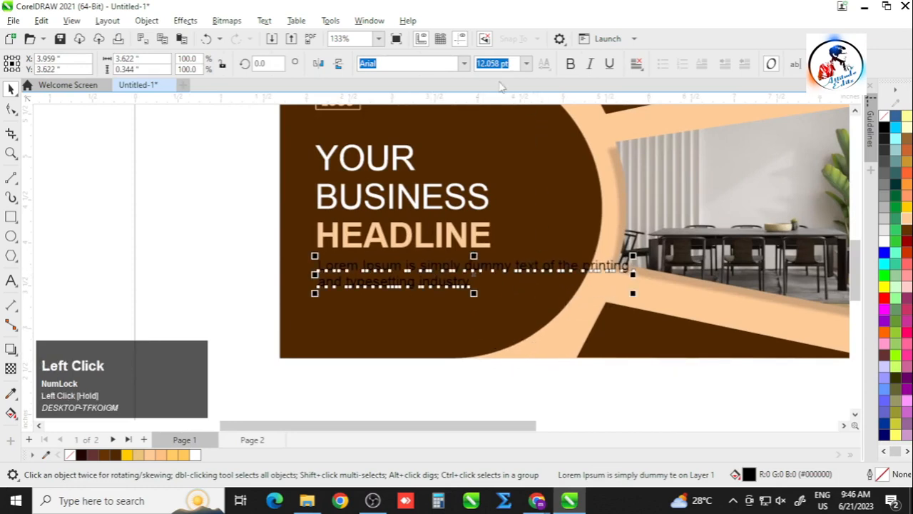
# Step: Set the Lorem Ipsum text to 8 pt and fill it white
pyautogui.hotkey('ctrl', 'a')
pyautogui.write('8')
pyautogui.press('Return')
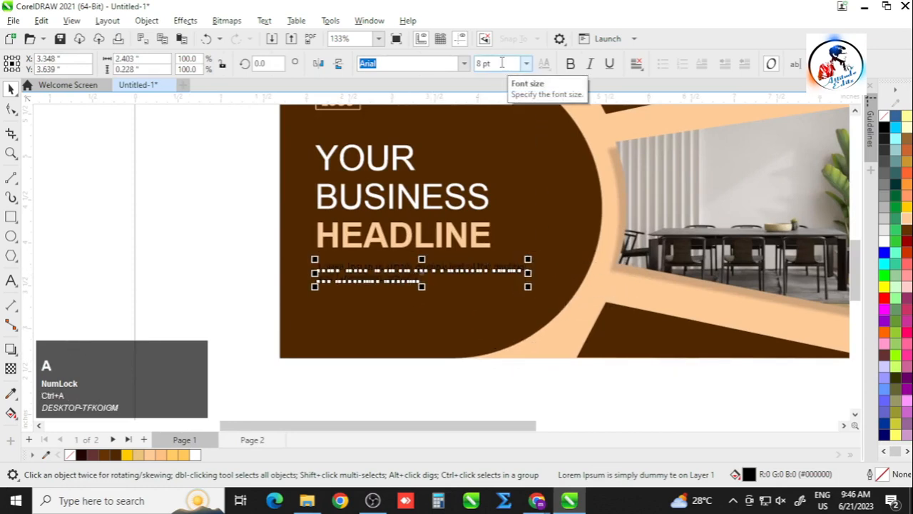
pyautogui.click(884, 243)
# Step: Scale the Lorem Ipsum text to about 2 by 0.19 in, matching the headline's width, and position it close beneath "HEADLINE"
pyautogui.scroll(3, 587, 316)
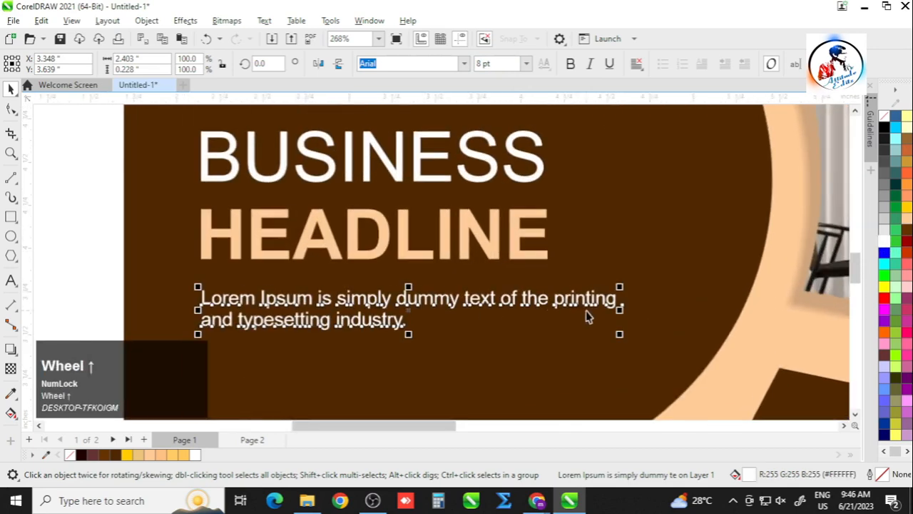
pyautogui.moveTo(618, 333); pyautogui.dragTo(673, 336)
pyautogui.scroll(2, 324, 281)
pyautogui.click(374, 314)
pyautogui.moveTo(374, 314); pyautogui.dragTo(376, 299)
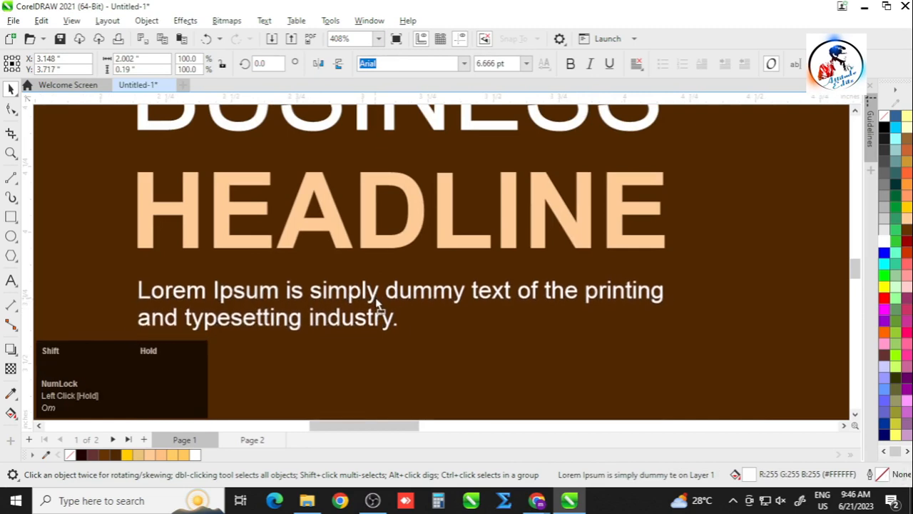
pyautogui.scroll(-2, 359, 258)
pyautogui.scroll(-1, 250, 259)
pyautogui.click(197, 147)
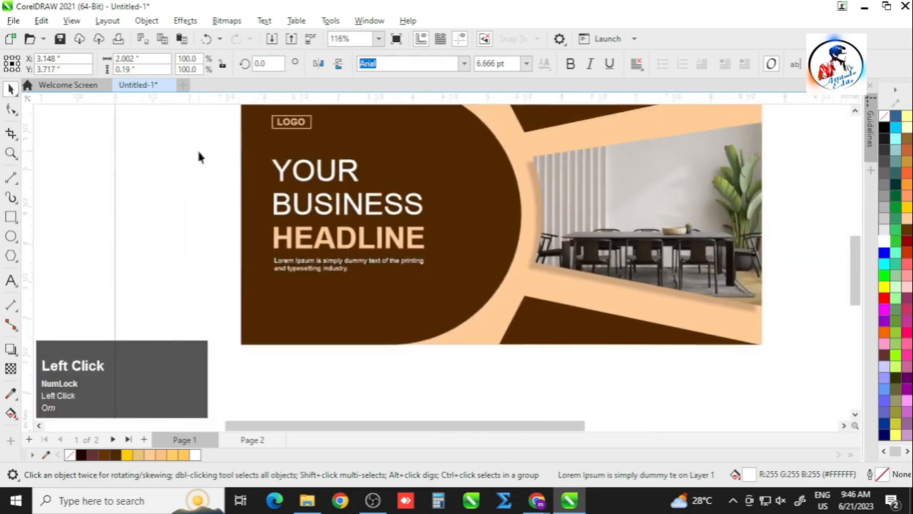
pyautogui.scroll(1, 239, 161)
pyautogui.moveTo(239, 161); pyautogui.dragTo(516, 316)
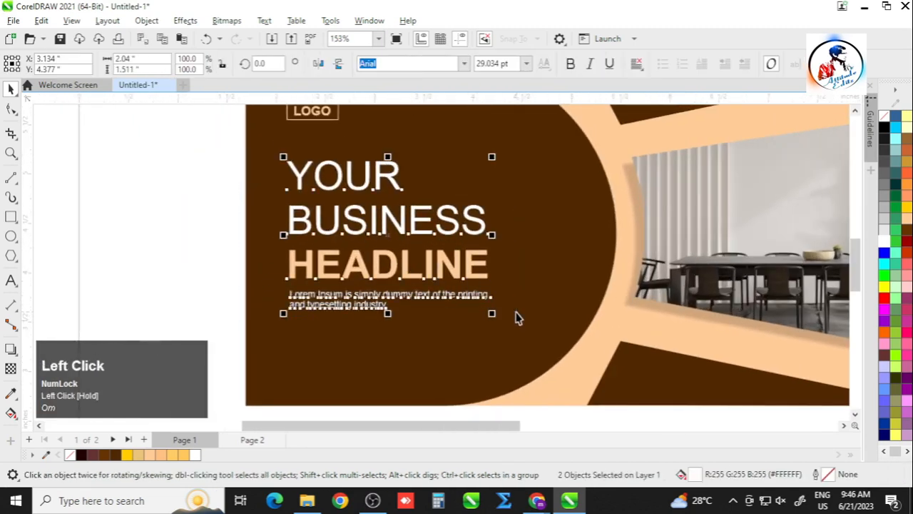
pyautogui.click(212, 212)
# Step: Draw a rectangle about 0.56 in wide and 0.21 in tall below the Lorem Ipsum text, near the brown panel's lower-left corner
pyautogui.scroll(1, 213, 211)
pyautogui.scroll(1, 264, 362)
pyautogui.scroll(1, 264, 362)
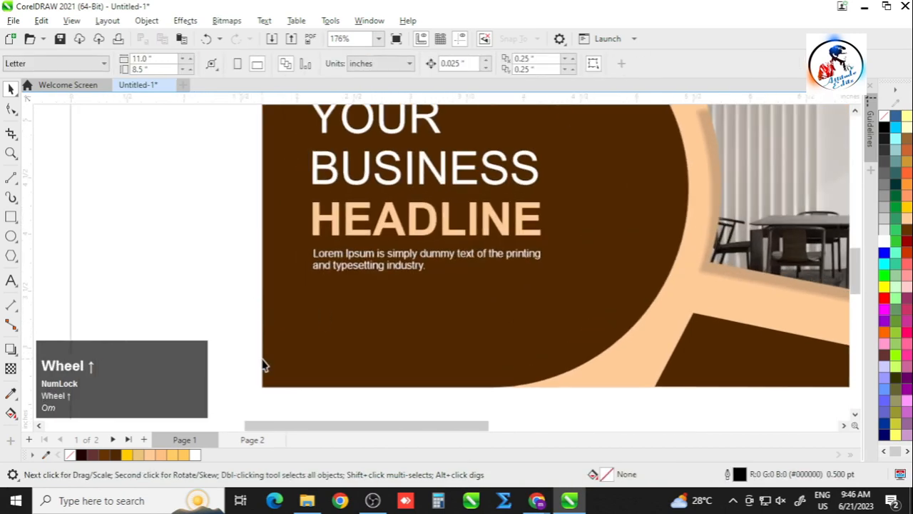
pyautogui.click(10, 216)
pyautogui.moveTo(303, 321); pyautogui.dragTo(369, 347)
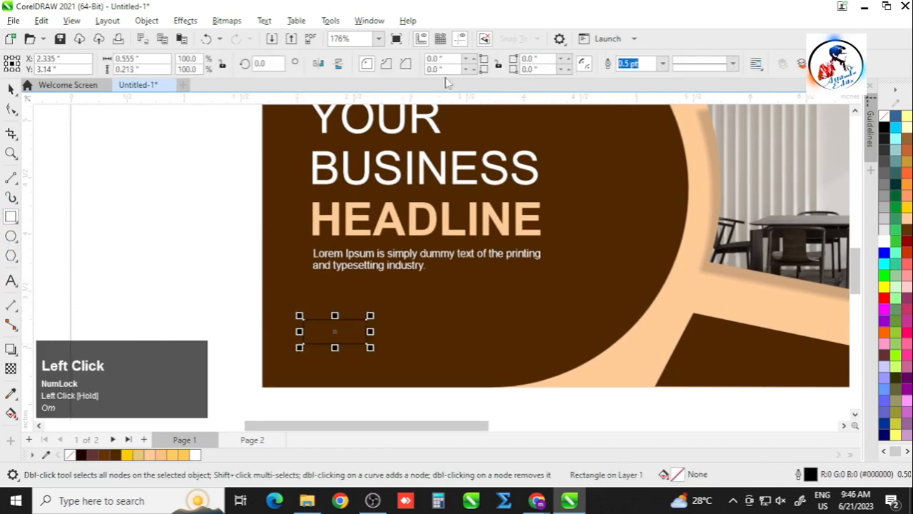
pyautogui.scroll(2, 378, 357)
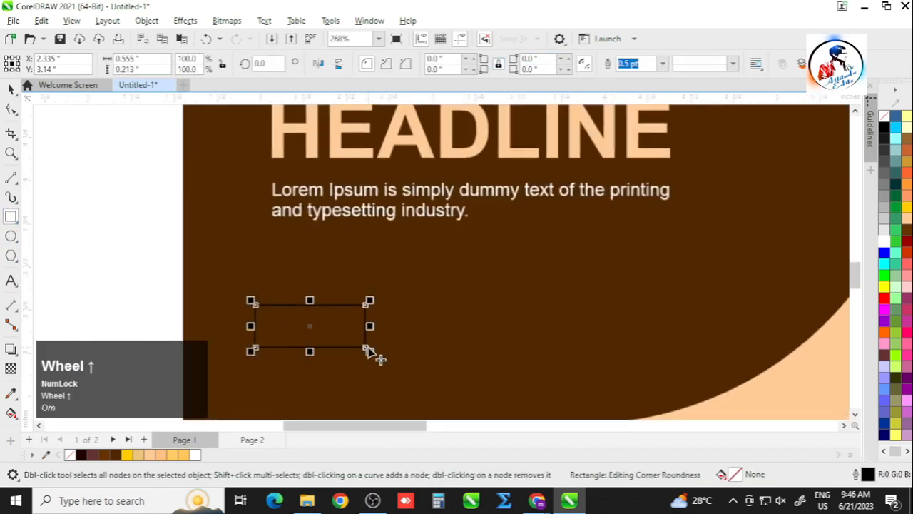
# Step: Round all corners of the small rectangle below the Lorem Ipsum text into a pill shape with a 0.106 in radius
pyautogui.click(11, 107)
pyautogui.scroll(1, 266, 365)
pyautogui.scroll(1, 267, 362)
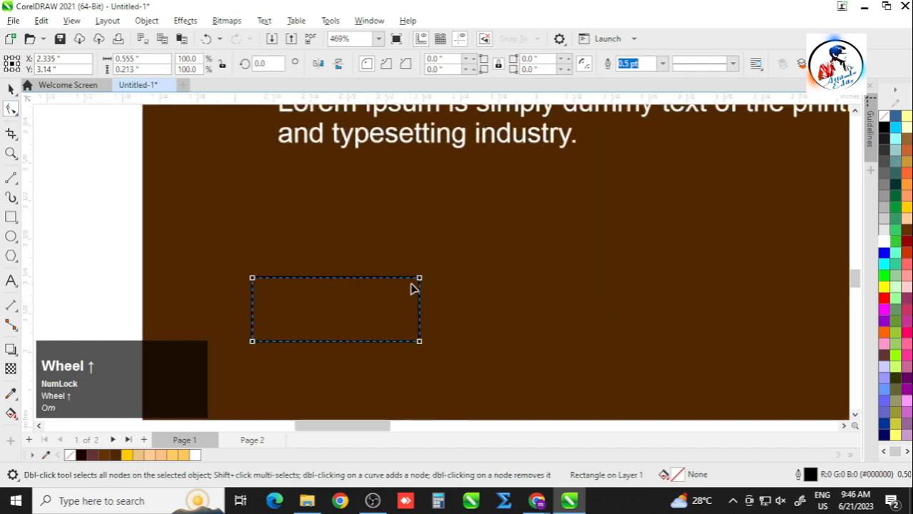
pyautogui.moveTo(420, 280); pyautogui.dragTo(430, 319)
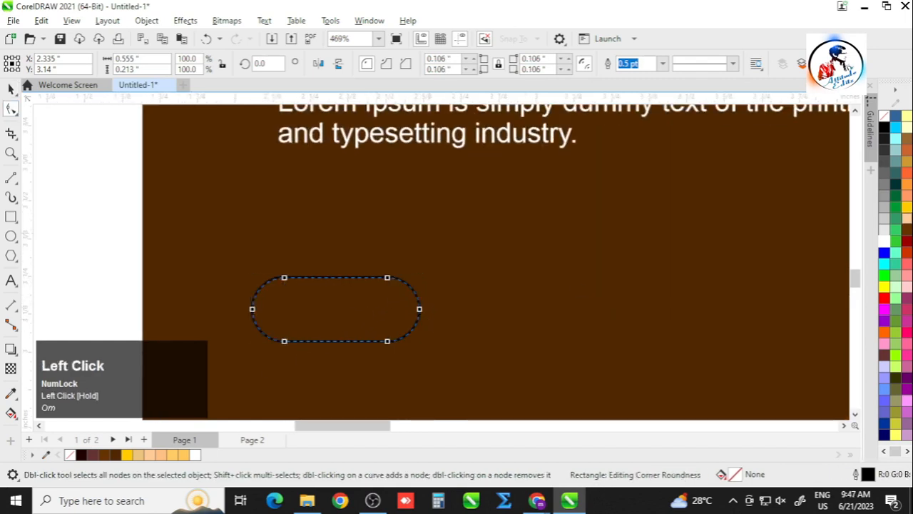
# Step: Fill the pill shape with peach #FFCC99 and remove its outline
pyautogui.click(908, 231)
pyautogui.click(662, 63)
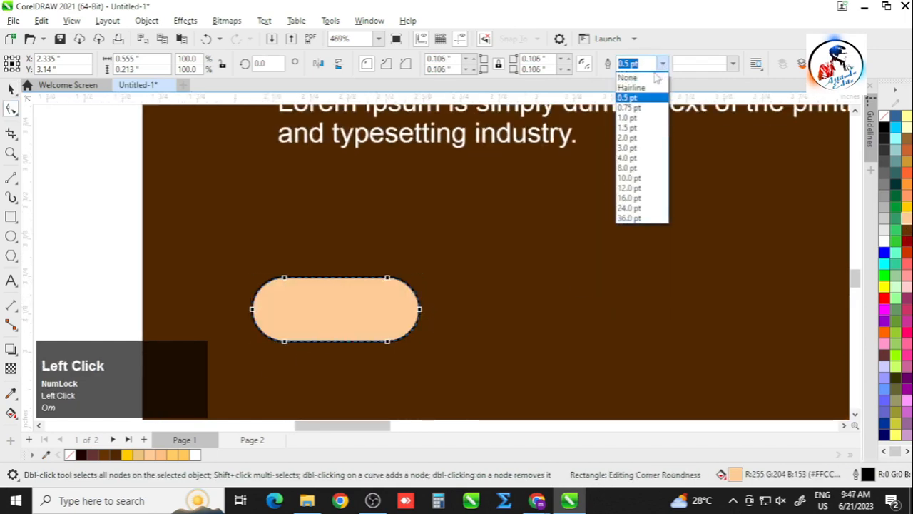
pyautogui.click(628, 76)
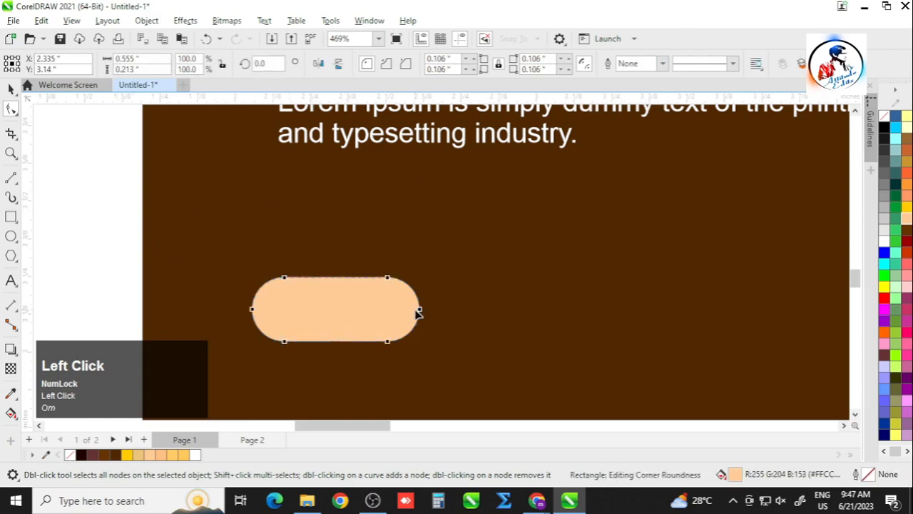
# Step: Widen the peach pill to about 0.62 in and align its left edge with the Lorem Ipsum text above
pyautogui.click(11, 87)
pyautogui.moveTo(427, 314); pyautogui.dragTo(438, 312)
pyautogui.keyDown('shift'); pyautogui.click(344, 138); pyautogui.keyUp('shift')
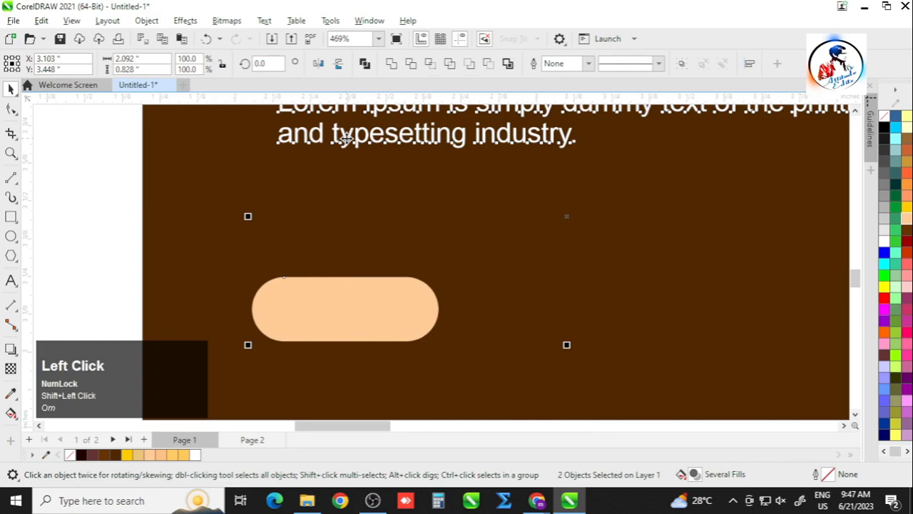
pyautogui.click(122, 216)
pyautogui.click(373, 312)
pyautogui.moveTo(373, 312); pyautogui.dragTo(374, 297)
pyautogui.click(41, 279)
# Step: Add the text "JOIN US" in 24 pt Arial over the brown panel and make it bold
pyautogui.click(12, 281)
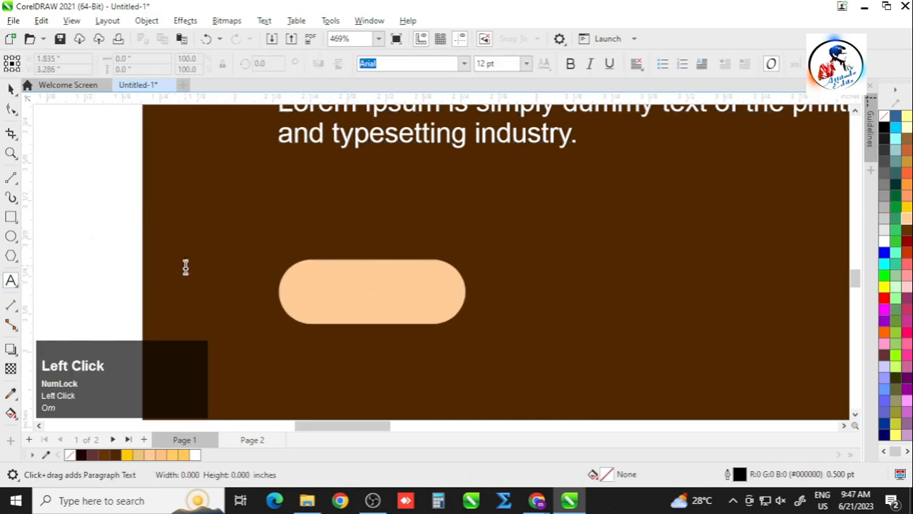
pyautogui.click(185, 266)
pyautogui.write('JOIN US')
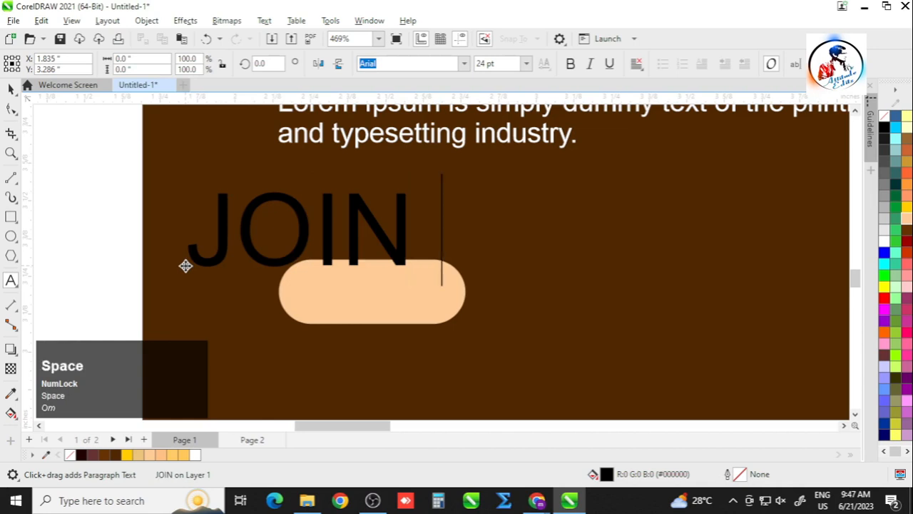
pyautogui.click(10, 86)
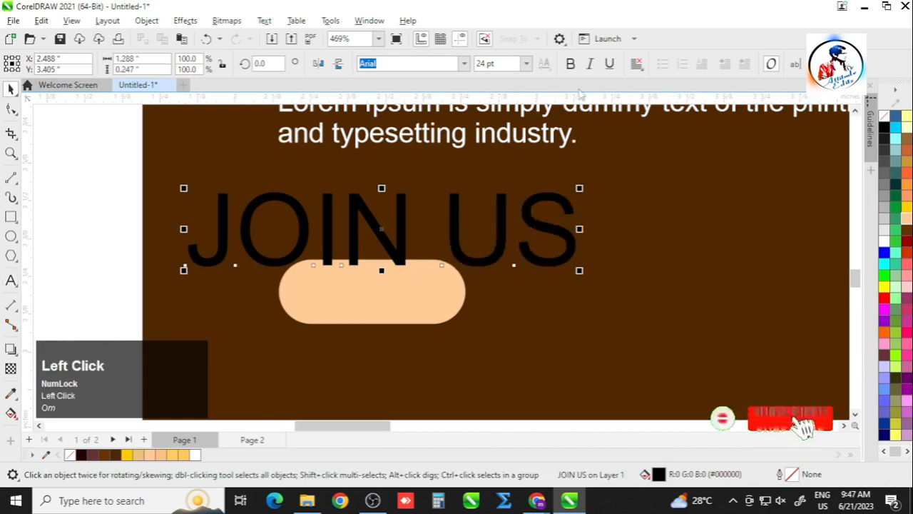
pyautogui.hotkey('ctrl', 'b')
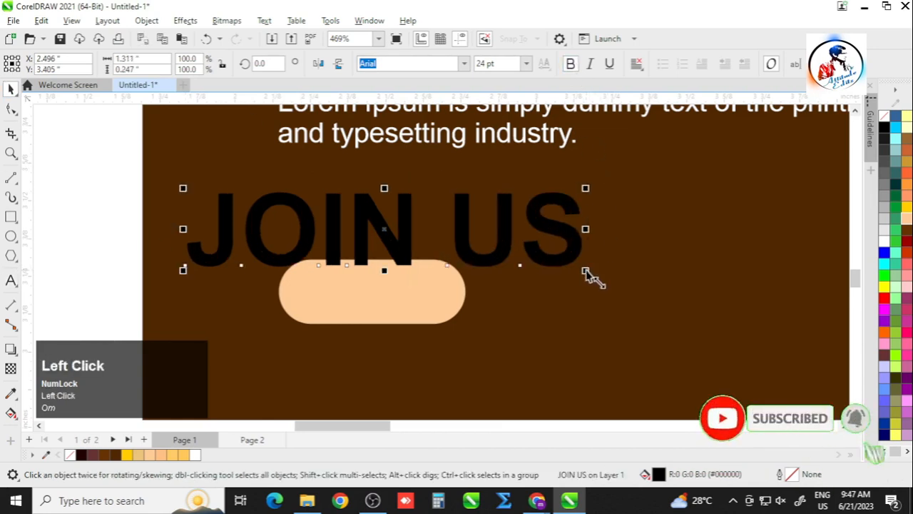
# Step: Scale the JOIN US text down to fit inside the peach pill and center it on the pill
pyautogui.moveTo(586, 272); pyautogui.dragTo(371, 227)
pyautogui.keyDown('shift'); pyautogui.click(410, 288); pyautogui.keyUp('shift')
pyautogui.press('c')
pyautogui.press('e')
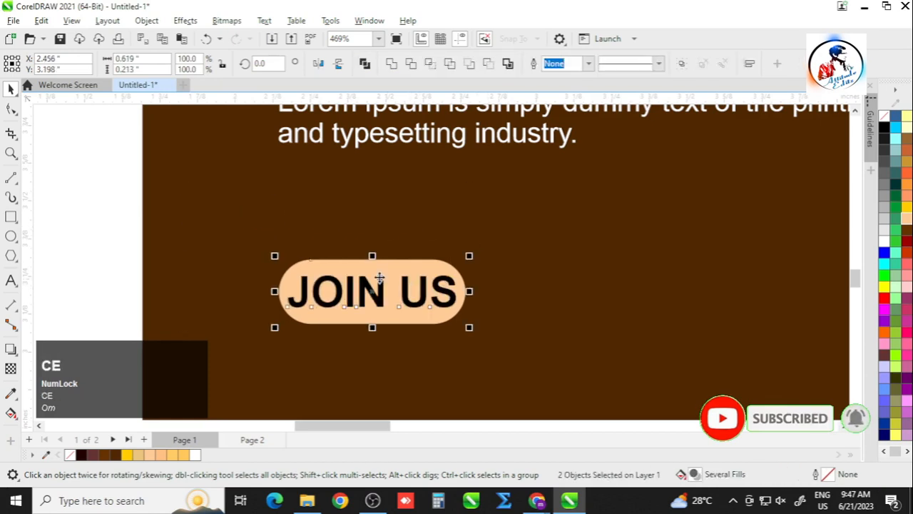
pyautogui.click(227, 277)
# Step: Reduce the JOIN US text to about 0.49 by 0.09 in and recenter it on the pill
pyautogui.scroll(1, 368, 325)
pyautogui.click(436, 291)
pyautogui.moveTo(506, 302)
pyautogui.mouseDown()
pyautogui.moveTo(509, 309)
pyautogui.moveTo(491, 296)
pyautogui.mouseUp()
pyautogui.keyDown('shift'); pyautogui.click(440, 237); pyautogui.keyUp('shift')
pyautogui.press('c')
pyautogui.press('e')
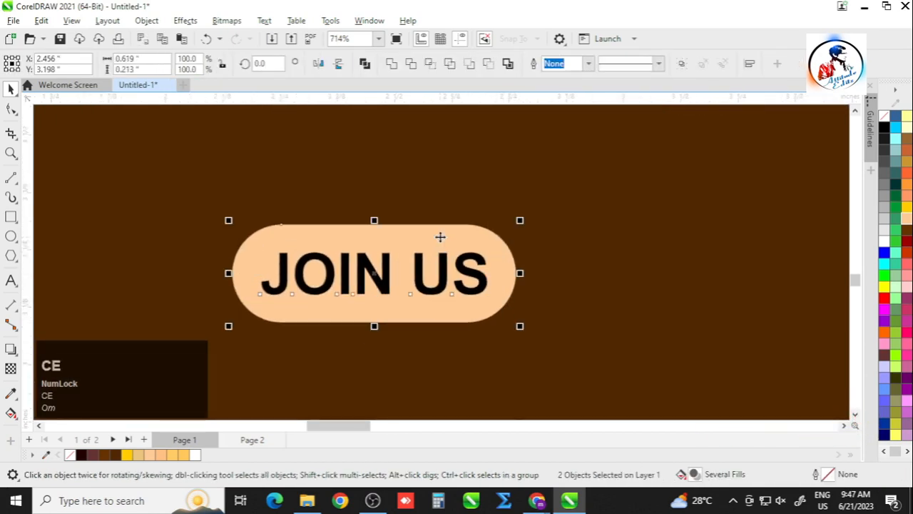
pyautogui.scroll(-1, 418, 263)
pyautogui.click(215, 255)
# Step: Try a white fill and then a brown #663300 fill on the JOIN US text
pyautogui.click(360, 275)
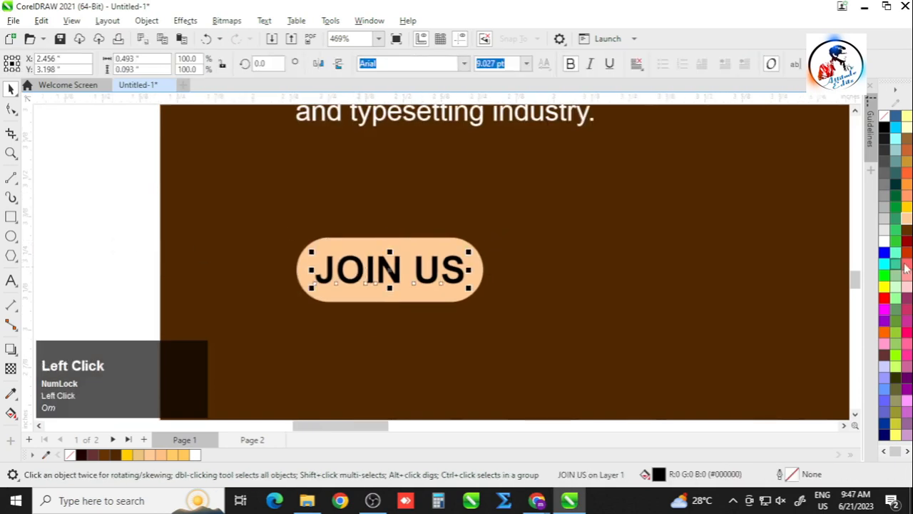
pyautogui.click(883, 244)
pyautogui.click(401, 271)
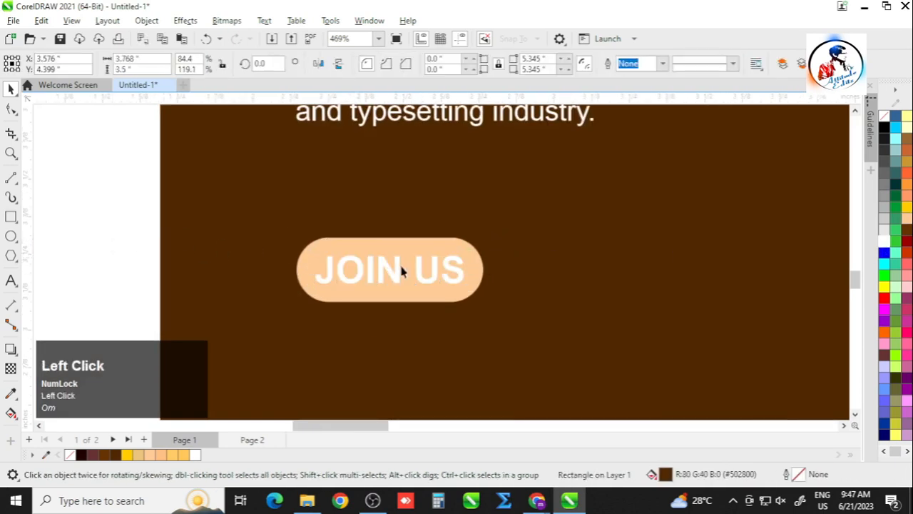
pyautogui.click(397, 277)
pyautogui.scroll(-4, 397, 280)
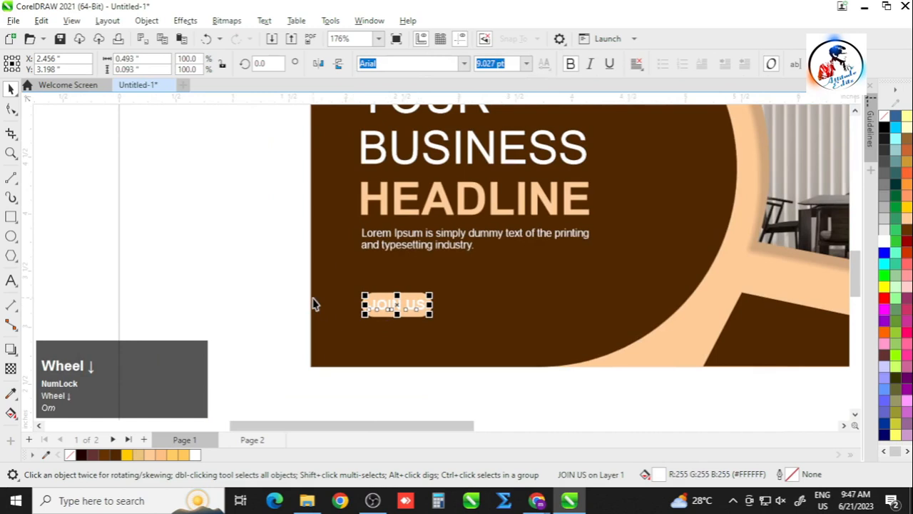
pyautogui.scroll(1, 417, 314)
pyautogui.click(907, 232)
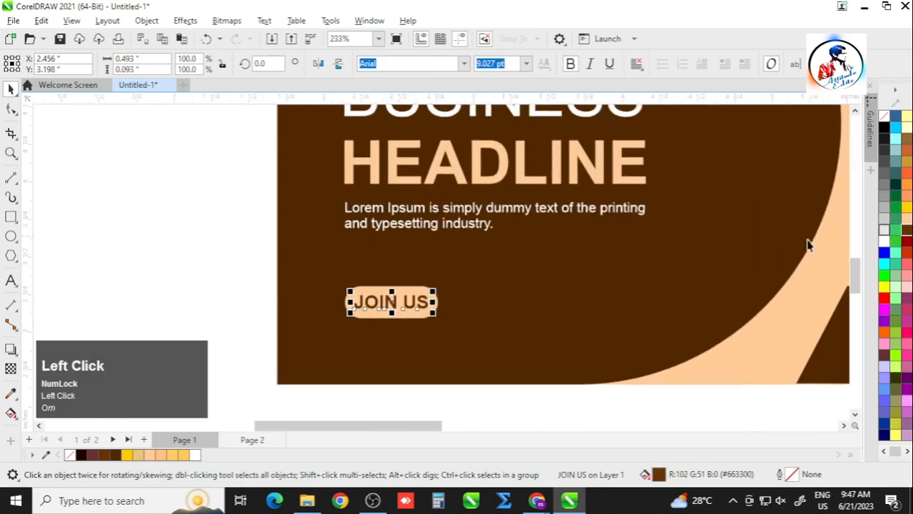
# Step: Sample the dark brown of the banner's panel and apply it to the JOIN US text
pyautogui.click(248, 271)
pyautogui.click(11, 393)
pyautogui.scroll(2, 408, 259)
pyautogui.click(390, 302)
pyautogui.scroll(2, 379, 312)
pyautogui.click(387, 309)
pyautogui.scroll(-3, 385, 309)
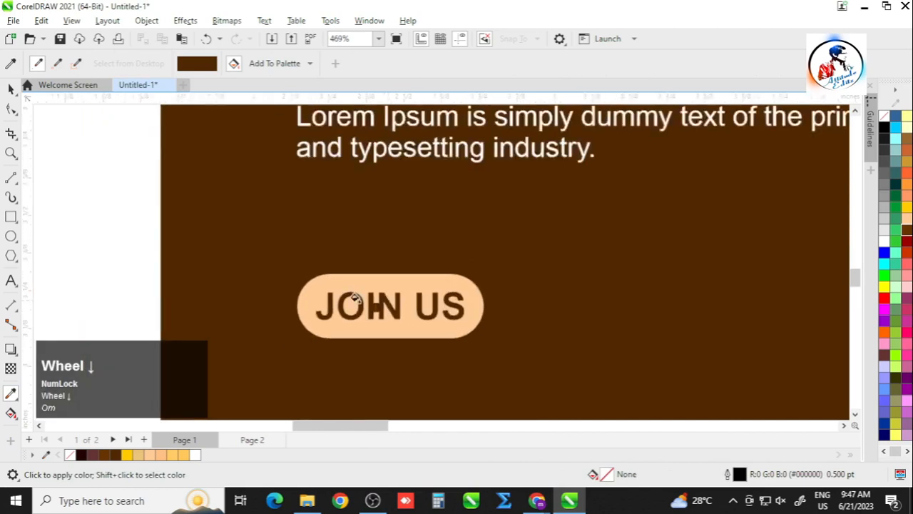
pyautogui.click(10, 87)
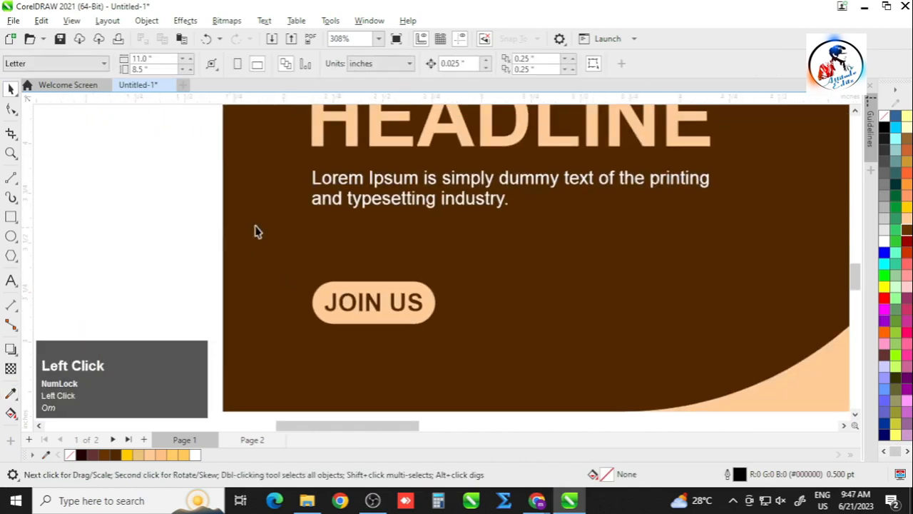
# Step: Copy the address, phone and e-mail details with their icons from Page 2 onto Page 1, below the banner
pyautogui.scroll(-2, 288, 240)
pyautogui.click(376, 360)
pyautogui.scroll(-1, 369, 360)
pyautogui.scroll(1, 368, 356)
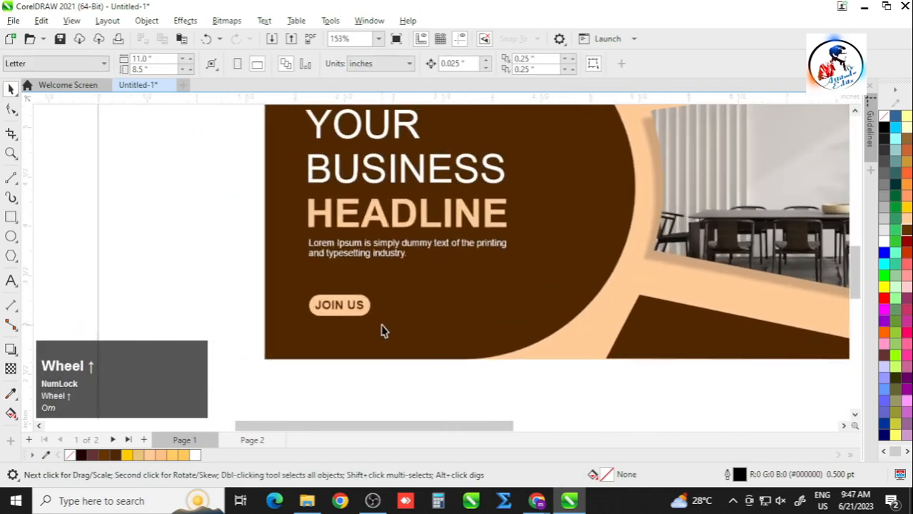
pyautogui.click(253, 440)
pyautogui.scroll(-2, 428, 378)
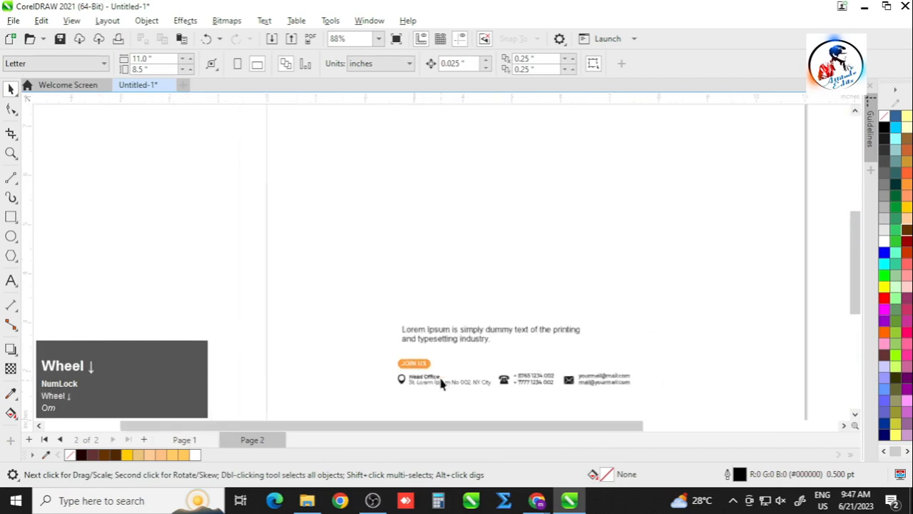
pyautogui.moveTo(385, 378); pyautogui.dragTo(694, 414)
pyautogui.hotkey('ctrl', 'c')
pyautogui.click(184, 440)
pyautogui.scroll(2, 485, 391)
pyautogui.hotkey('ctrl', 'v')
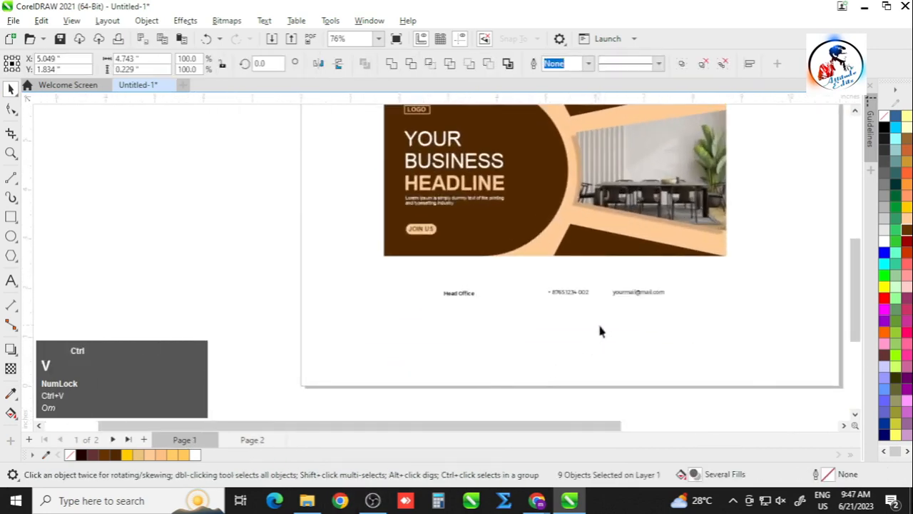
# Step: Move the phone and e-mail details with their icons beneath the Head Office address
pyautogui.scroll(1, 598, 321)
pyautogui.click(511, 278)
pyautogui.moveTo(708, 323); pyautogui.dragTo(708, 322)
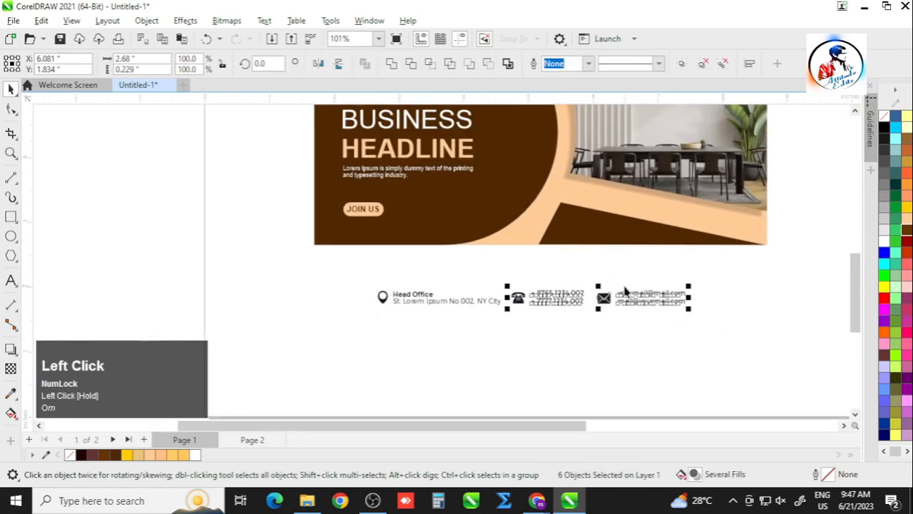
pyautogui.moveTo(518, 298); pyautogui.dragTo(393, 324)
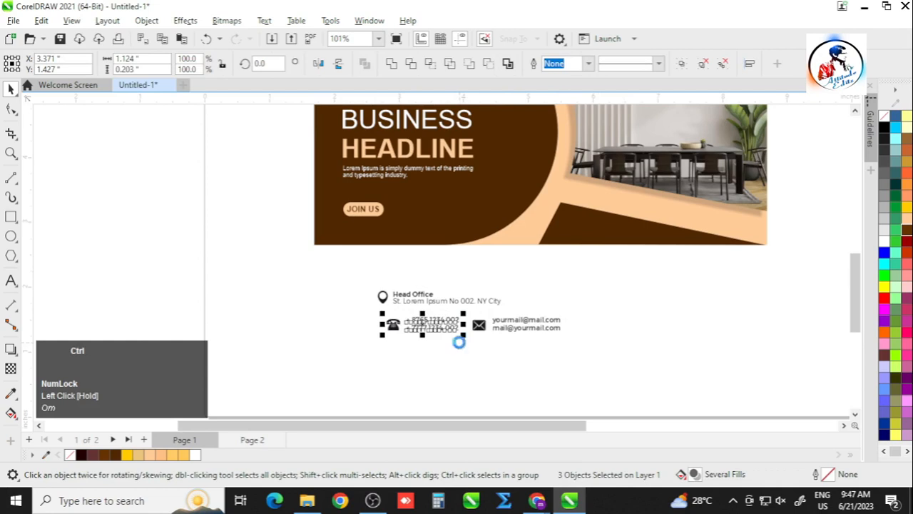
# Step: Group the phone icon with its numbers and left-align the group with the location pin
pyautogui.scroll(1, 459, 348)
pyautogui.keyDown('shift'); pyautogui.click(372, 291); pyautogui.keyUp('shift')
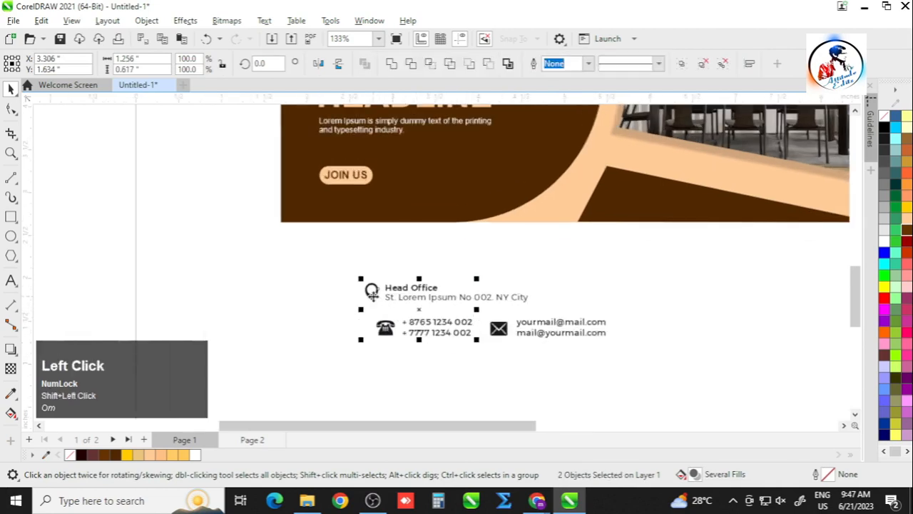
pyautogui.press('l')
# Step: Group the e-mail icon with its two addresses and place it beneath the phone group, left-aligned with it
pyautogui.click(473, 379)
pyautogui.moveTo(677, 364); pyautogui.dragTo(666, 345)
pyautogui.hotkey('ctrl', 'g')
pyautogui.moveTo(563, 327); pyautogui.dragTo(450, 361)
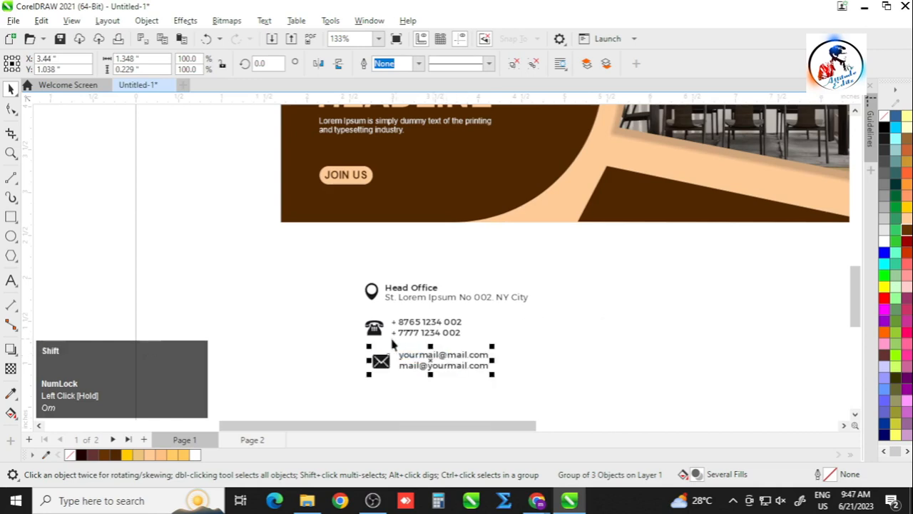
pyautogui.keyDown('shift'); pyautogui.click(374, 327); pyautogui.keyUp('shift')
pyautogui.press('l')
# Step: Nudge the phone and e-mail groups up slightly to even out the spacing below the Head Office address
pyautogui.scroll(2, 604, 343)
pyautogui.click(320, 303)
pyautogui.moveTo(564, 396); pyautogui.dragTo(591, 385)
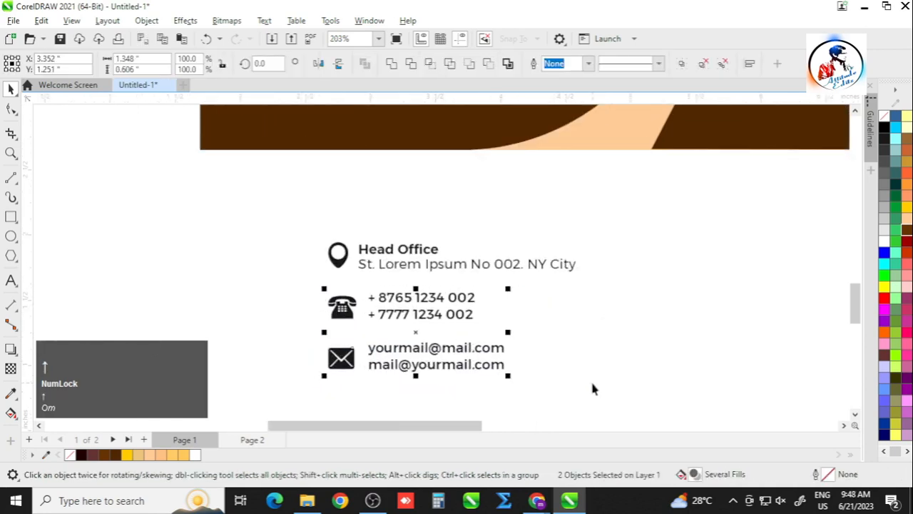
# Step: Scale all the contact details together down to about 1.35 by 0.70 in
pyautogui.click(569, 334)
pyautogui.moveTo(640, 404); pyautogui.dragTo(640, 401)
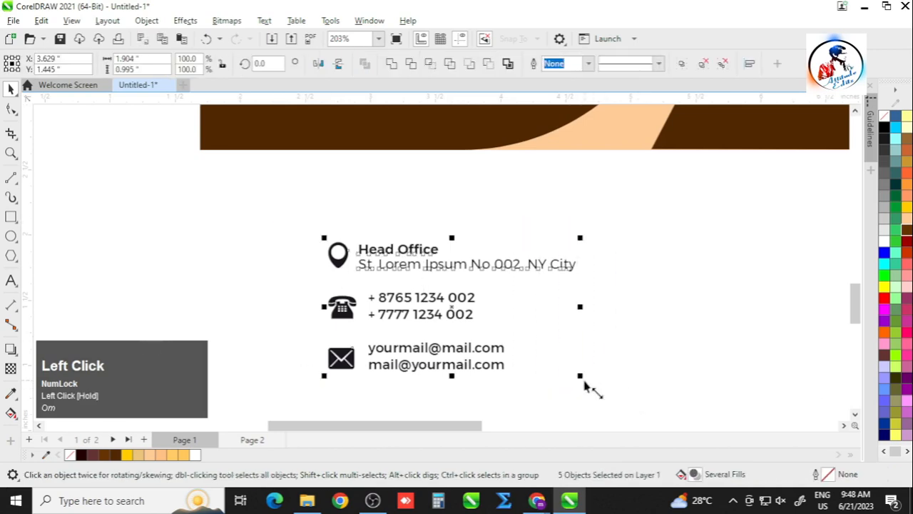
pyautogui.scroll(-2, 480, 343)
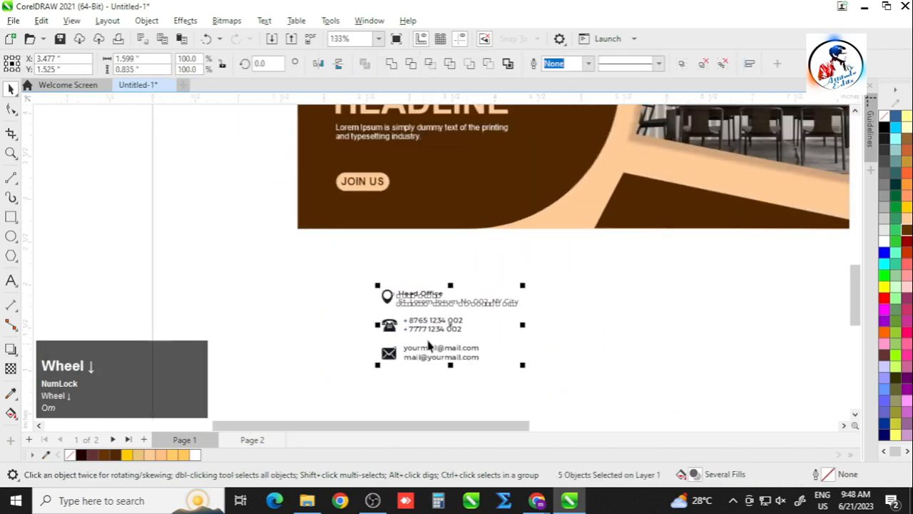
pyautogui.click(514, 362)
pyautogui.scroll(1, 427, 289)
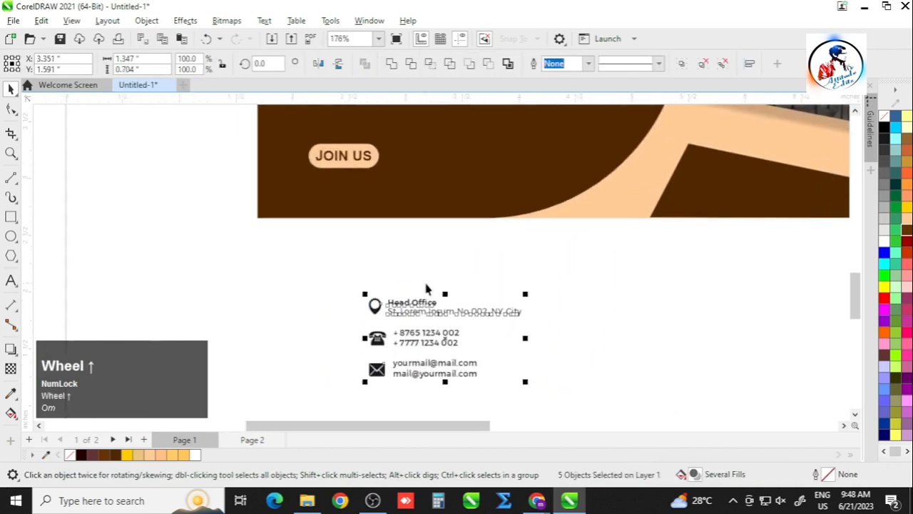
pyautogui.scroll(-1, 393, 337)
pyautogui.scroll(1, 449, 298)
pyautogui.moveTo(421, 331); pyautogui.dragTo(482, 161)
pyautogui.hotkey('ctrl', 'z')
# Step: Group the location pin with the two Head Office address lines
pyautogui.click(412, 325)
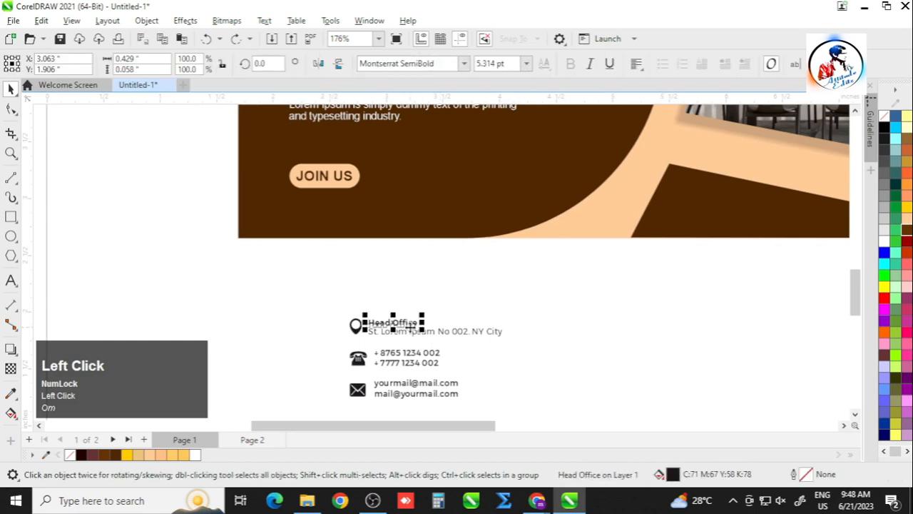
pyautogui.moveTo(512, 343); pyautogui.dragTo(520, 347)
pyautogui.hotkey('ctrl', 'g')
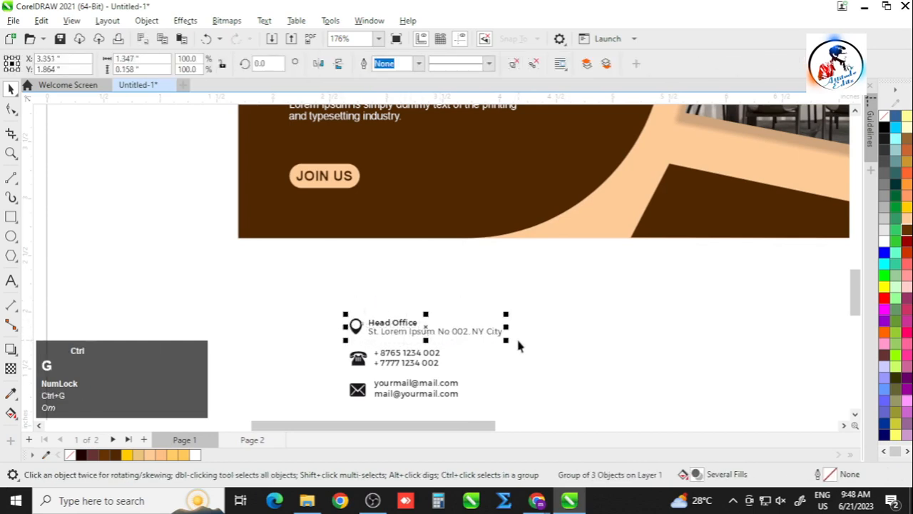
# Step: Move the Head Office group onto the brown panel just below the JOIN US button and fill it white
pyautogui.scroll(1, 382, 320)
pyautogui.moveTo(401, 330); pyautogui.dragTo(314, 153)
pyautogui.moveTo(311, 152); pyautogui.dragTo(313, 152)
pyautogui.scroll(-3, 346, 203)
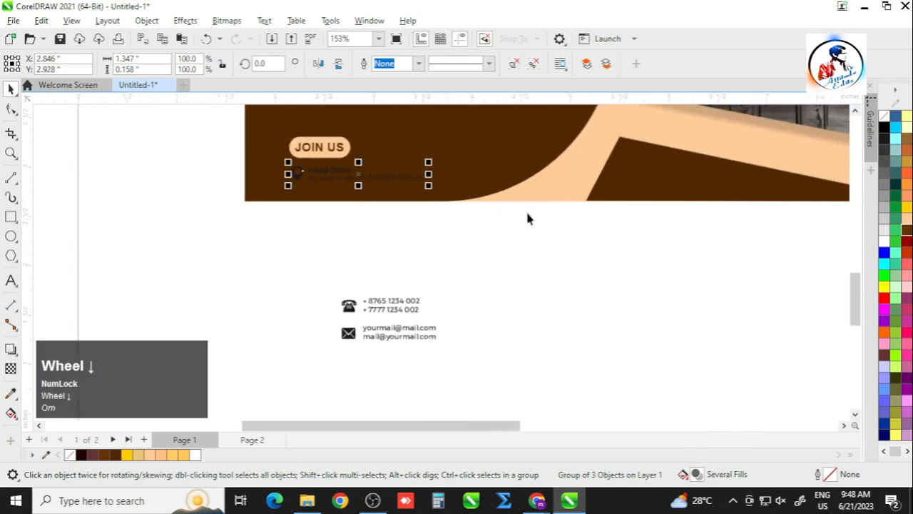
pyautogui.click(838, 239)
pyautogui.scroll(-1, 297, 235)
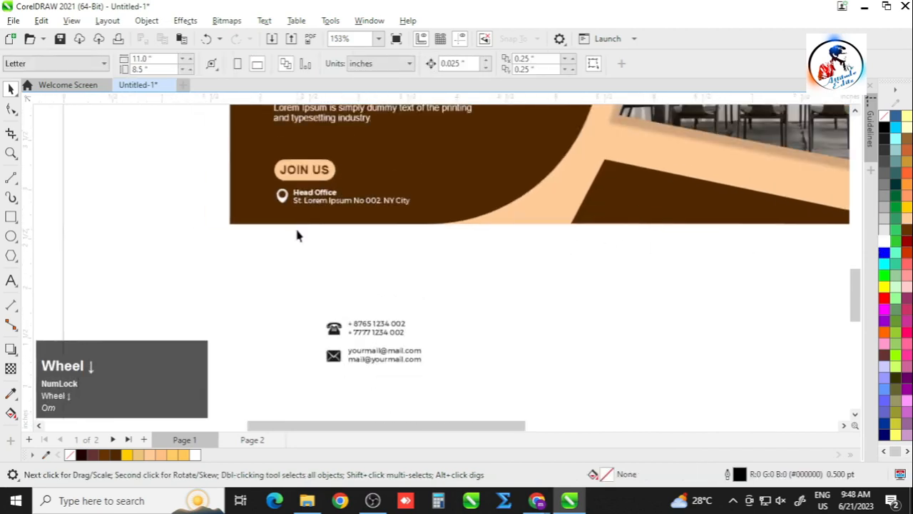
# Step: Scale down the JOIN US button with its label and bring it closer to the Lorem Ipsum text
pyautogui.scroll(2, 269, 145)
pyautogui.moveTo(171, 163)
pyautogui.mouseDown()
pyautogui.moveTo(388, 224)
pyautogui.moveTo(351, 210)
pyautogui.moveTo(322, 147)
pyautogui.mouseUp()
pyautogui.scroll(2, 383, 224)
# Step: Move the Head Office group up close beneath the JOIN US button and scale it to about 1.1 in wide
pyautogui.click(336, 242)
pyautogui.click(332, 243)
pyautogui.moveTo(328, 243); pyautogui.dragTo(329, 194)
pyautogui.moveTo(536, 211); pyautogui.dragTo(510, 212)
# Step: Repeat the last scaling on the phone group, reducing it to about 0.65 in wide
pyautogui.scroll(-2, 511, 212)
pyautogui.moveTo(326, 326); pyautogui.dragTo(448, 370)
pyautogui.hotkey('ctrl', 'r')
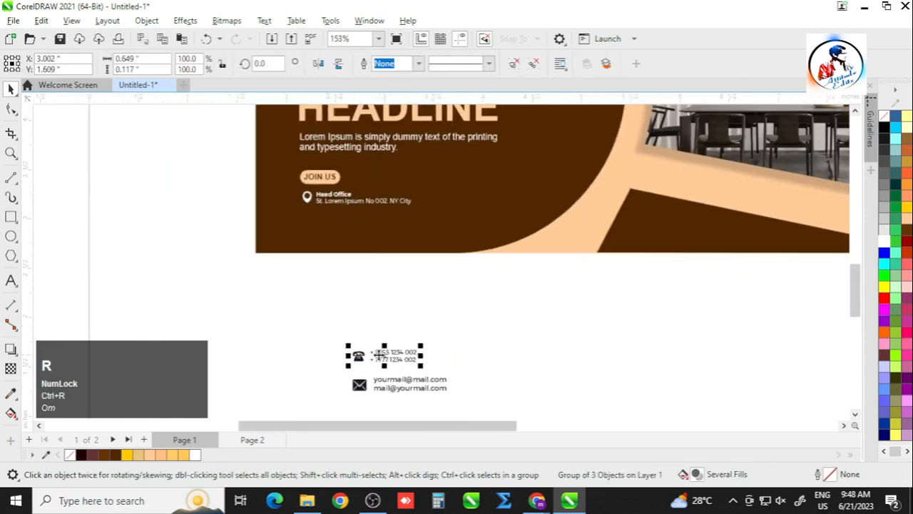
# Step: Move the phone group onto the brown panel beneath the Head Office group, align their left edges and fill it white
pyautogui.scroll(3, 375, 351)
pyautogui.moveTo(387, 352); pyautogui.dragTo(312, 137)
pyautogui.keyDown('shift'); pyautogui.click(316, 128); pyautogui.keyUp('shift')
pyautogui.press('k')
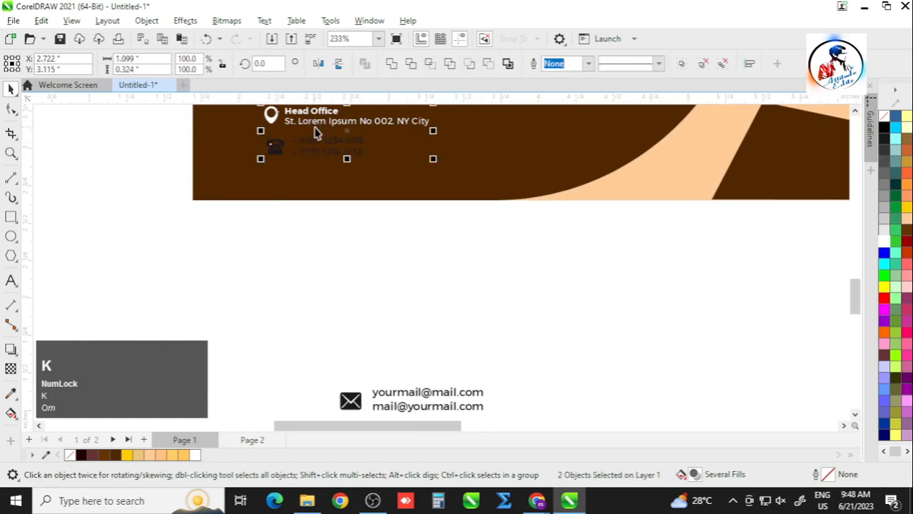
pyautogui.click(430, 256)
pyautogui.moveTo(430, 255); pyautogui.dragTo(249, 132)
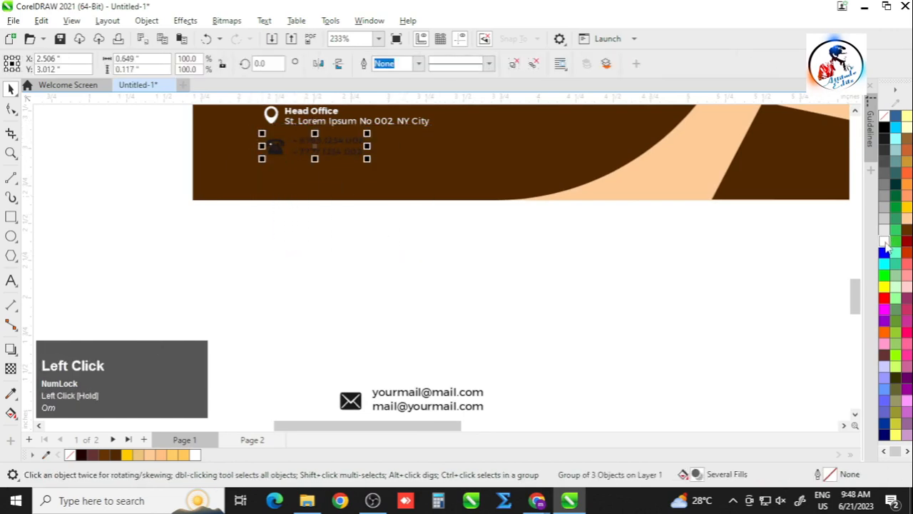
# Step: Place the email group below the phone group, fill it white, scale it to about 0.7 in wide and left-align the two
pyautogui.scroll(-1, 432, 221)
pyautogui.moveTo(348, 316); pyautogui.dragTo(508, 352)
pyautogui.moveTo(430, 334); pyautogui.dragTo(380, 191)
pyautogui.scroll(1, 345, 180)
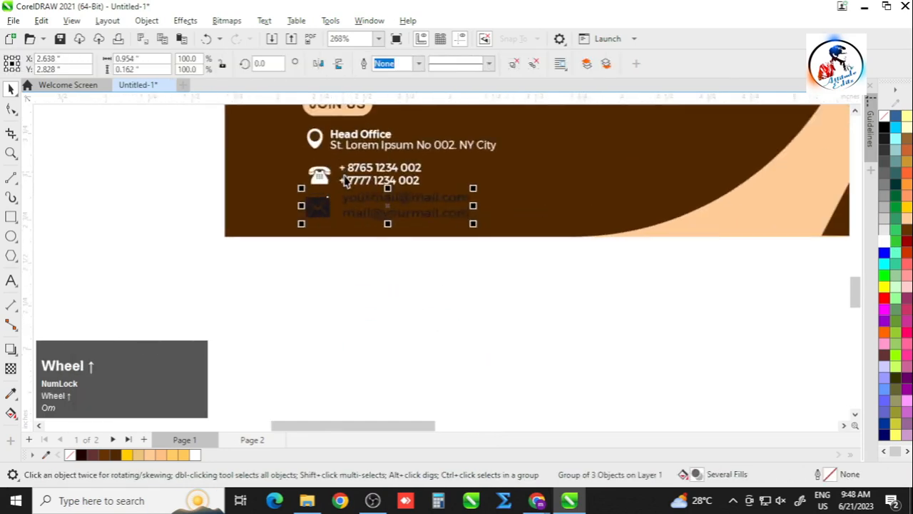
pyautogui.scroll(1, 345, 180)
pyautogui.scroll(1, 393, 220)
pyautogui.moveTo(583, 245); pyautogui.dragTo(536, 235)
pyautogui.keyDown('shift'); pyautogui.click(369, 163); pyautogui.keyUp('shift')
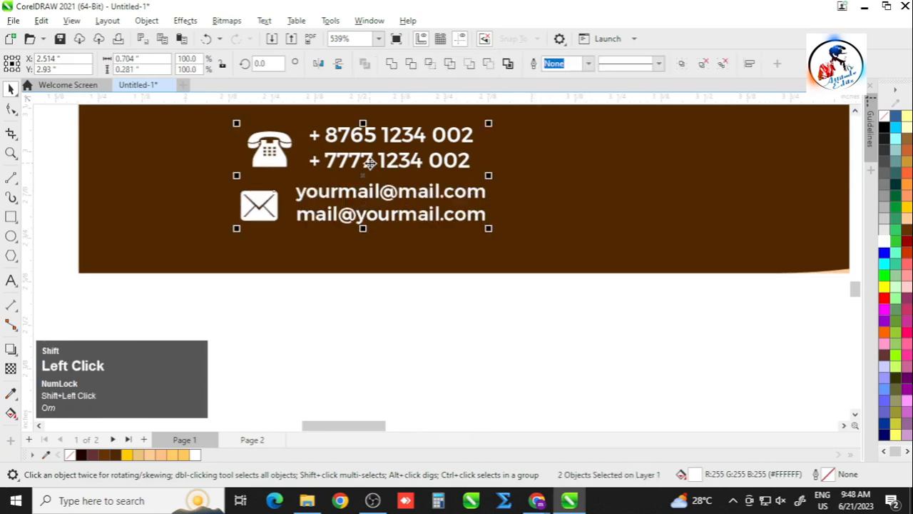
pyautogui.click(379, 206)
pyautogui.click(369, 179)
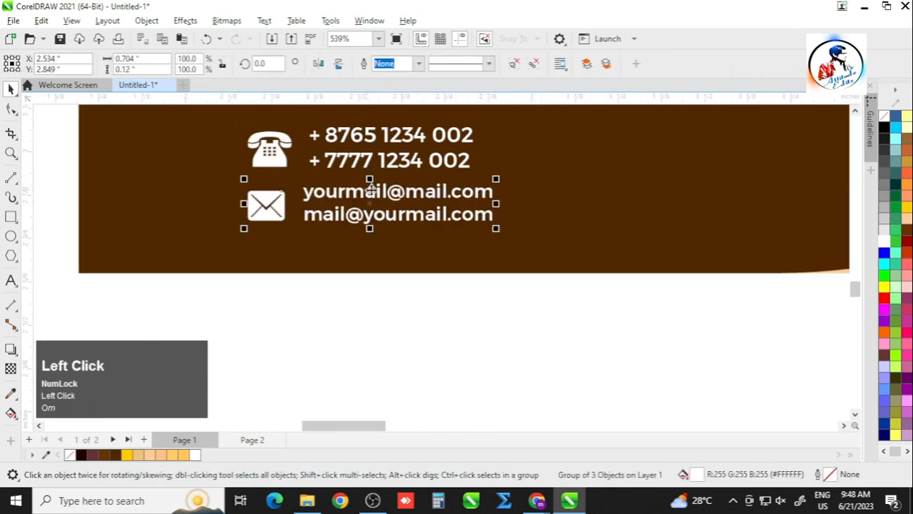
# Step: Enlarge the email group to about 0.75 in wide and shift it slightly lower to even out the spacing
pyautogui.scroll(1, 517, 243)
pyautogui.moveTo(535, 239); pyautogui.dragTo(555, 242)
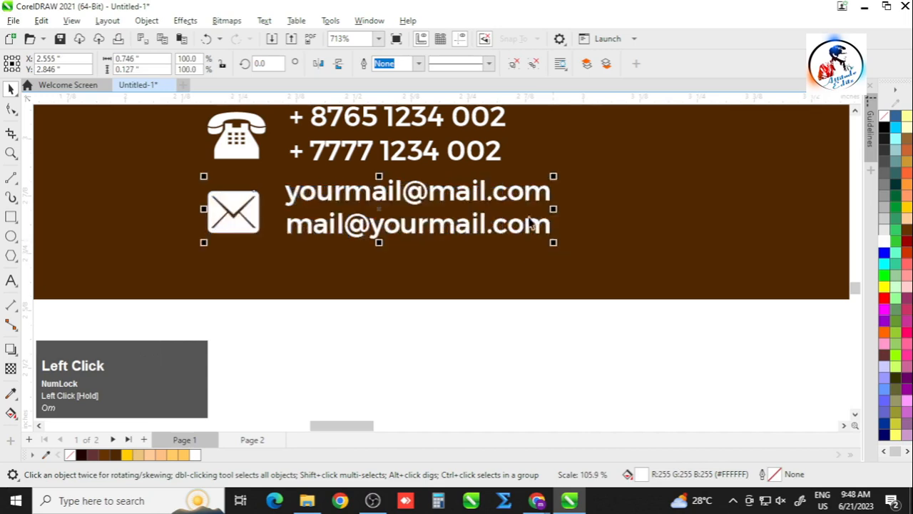
pyautogui.click(486, 191)
pyautogui.click(486, 191)
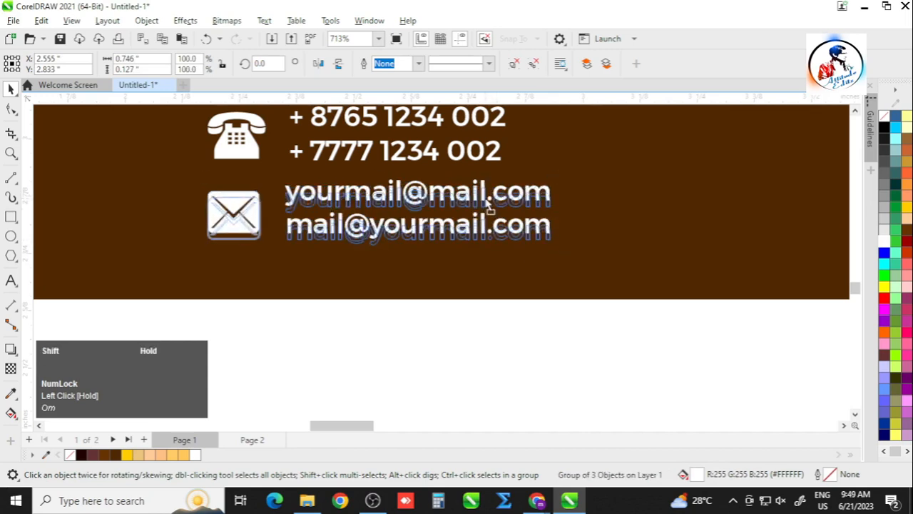
pyautogui.scroll(-2, 440, 298)
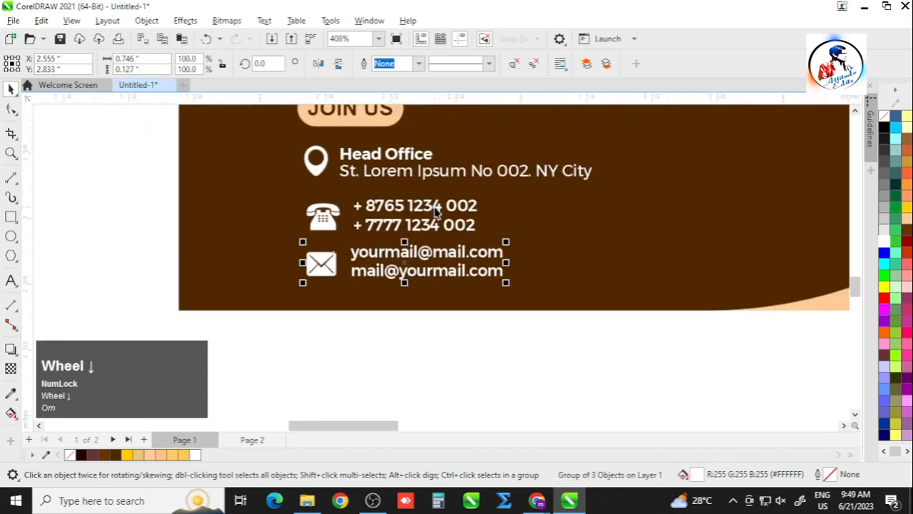
pyautogui.press('Down')
pyautogui.scroll(4, 443, 200)
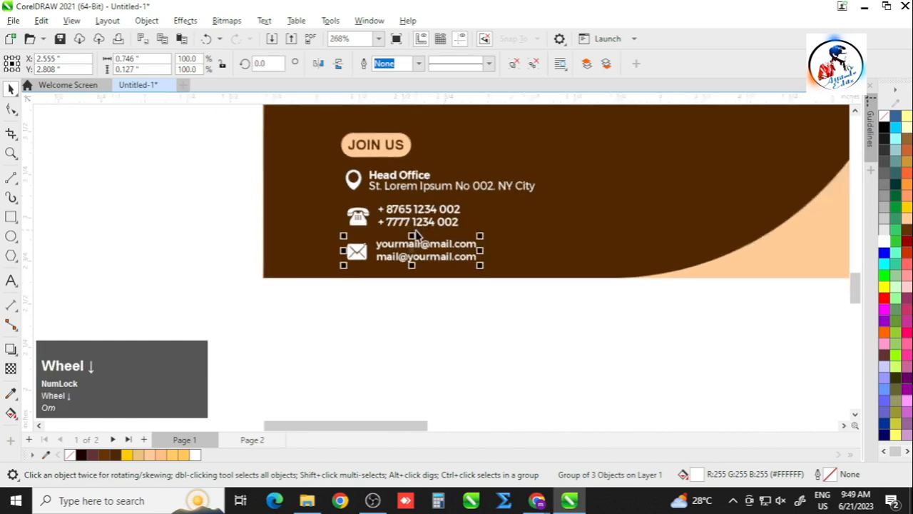
pyautogui.scroll(2, 380, 196)
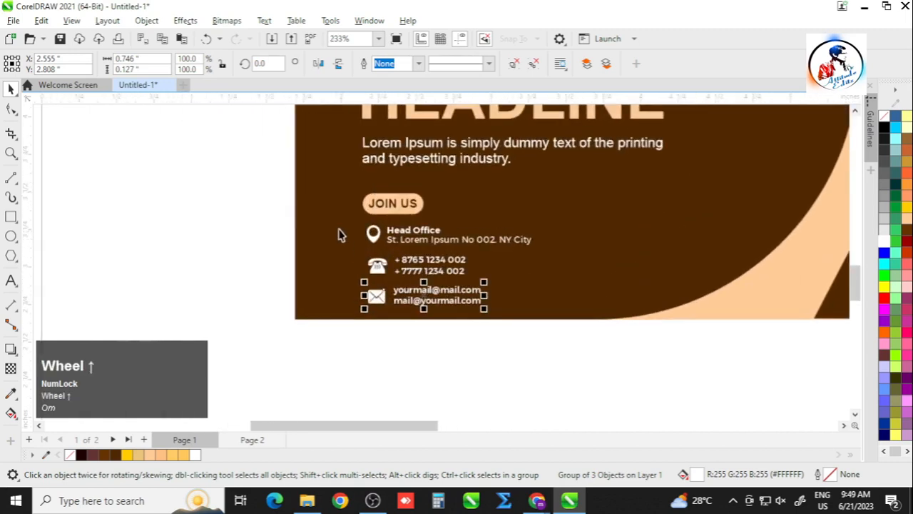
# Step: Move the email group beside the Head Office address on its right and align the bottom edges of both groups
pyautogui.click(272, 194)
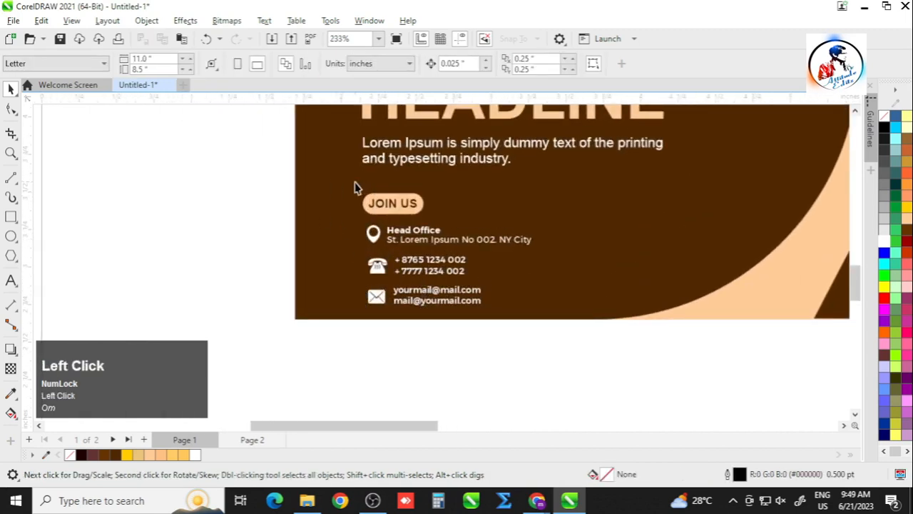
pyautogui.click(398, 284)
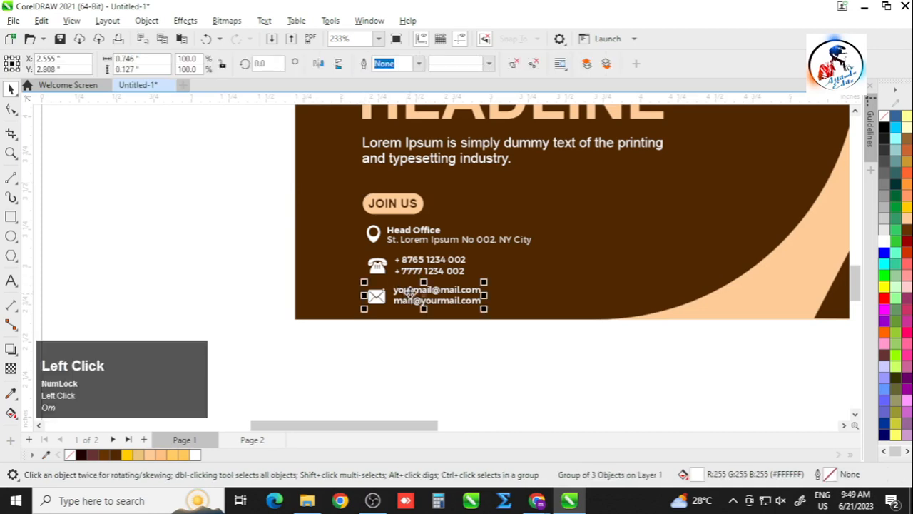
pyautogui.moveTo(398, 291); pyautogui.dragTo(583, 228)
pyautogui.keyDown('shift'); pyautogui.click(527, 239); pyautogui.keyUp('shift')
pyautogui.press('b')
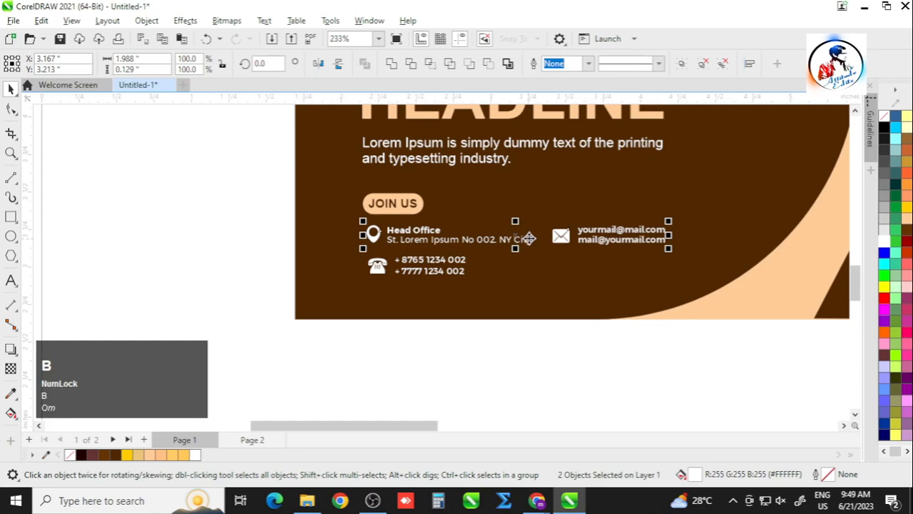
# Step: Move the JOIN US button and all three contact groups together straight down a little, away from the Lorem Ipsum text
pyautogui.click(467, 284)
pyautogui.moveTo(271, 192); pyautogui.dragTo(697, 291)
pyautogui.moveTo(564, 236); pyautogui.dragTo(564, 247)
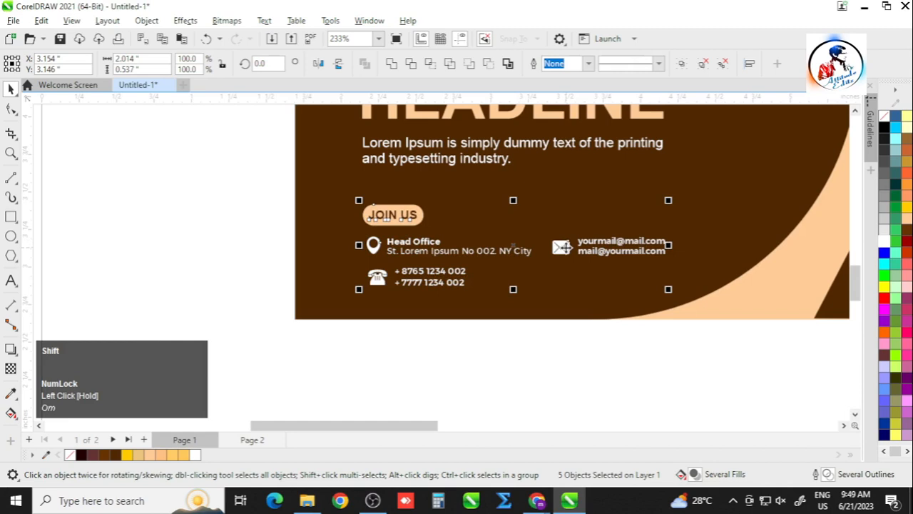
pyautogui.click(508, 343)
pyautogui.scroll(-2, 353, 326)
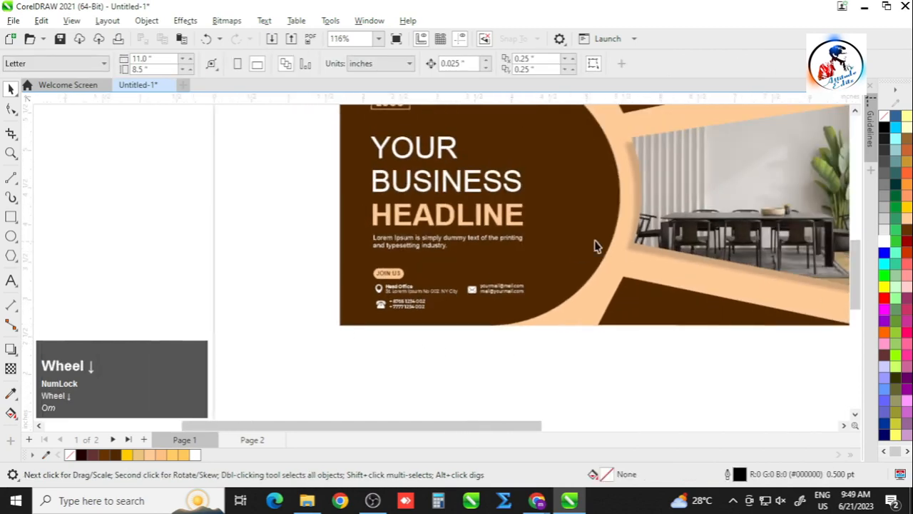
pyautogui.click(428, 316)
pyautogui.press('F4')
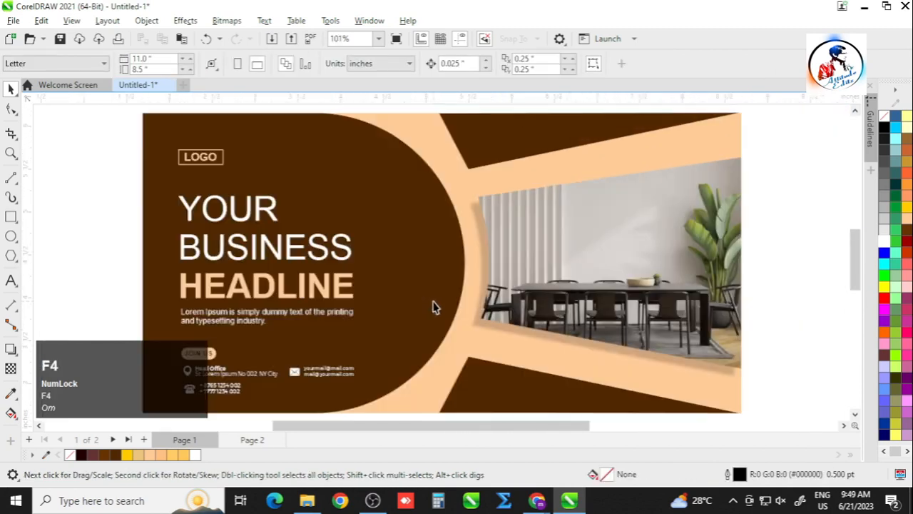
pyautogui.moveTo(544, 425); pyautogui.dragTo(517, 426)
pyautogui.moveTo(283, 284); pyautogui.dragTo(302, 248)
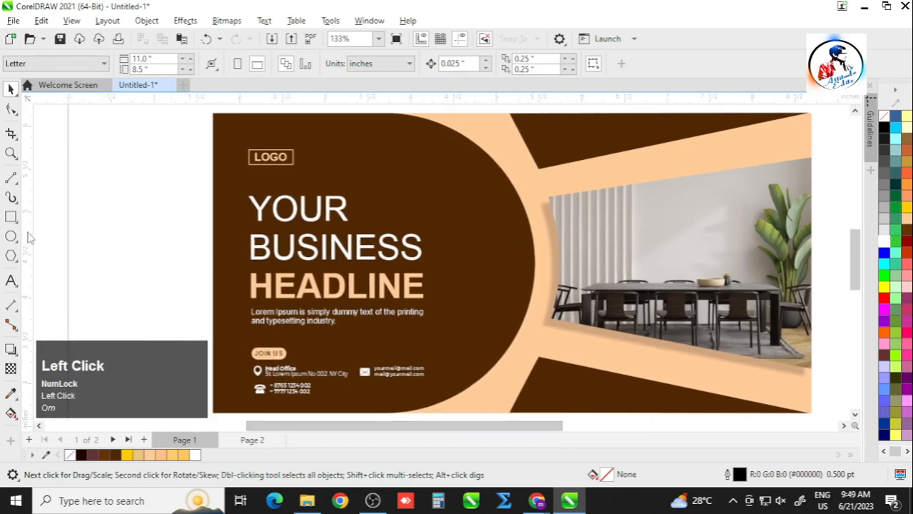
# Step: Draw a circle about 0.55 in across and place it on the brown panel, above the end of the word BUSINESS
pyautogui.press('F7')
pyautogui.moveTo(141, 189); pyautogui.dragTo(189, 233)
pyautogui.click(10, 88)
pyautogui.moveTo(142, 206); pyautogui.dragTo(427, 171)
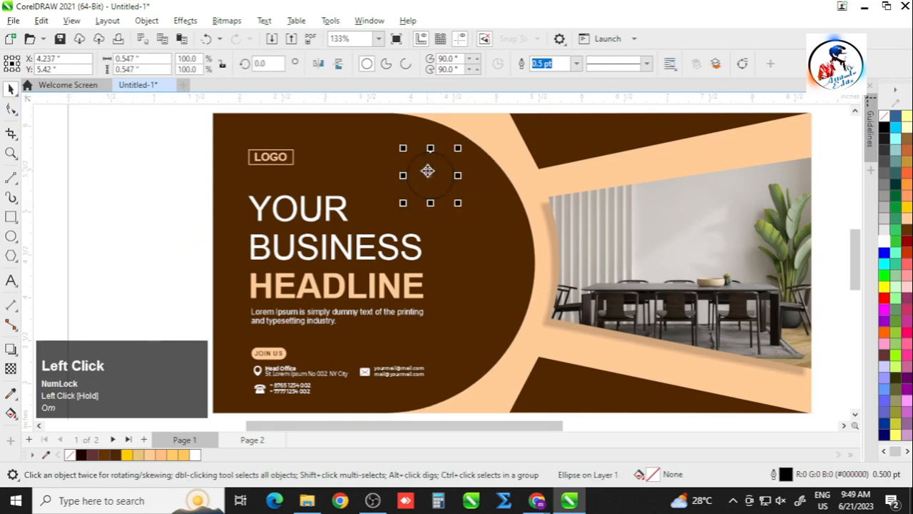
# Step: Fill the circle with peach and remove its outline
pyautogui.click(880, 222)
pyautogui.click(577, 64)
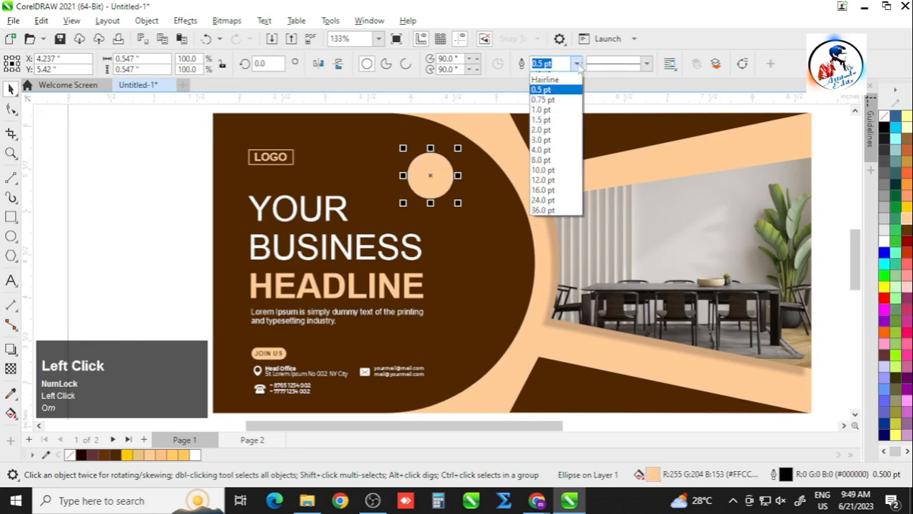
pyautogui.click(544, 75)
pyautogui.click(124, 182)
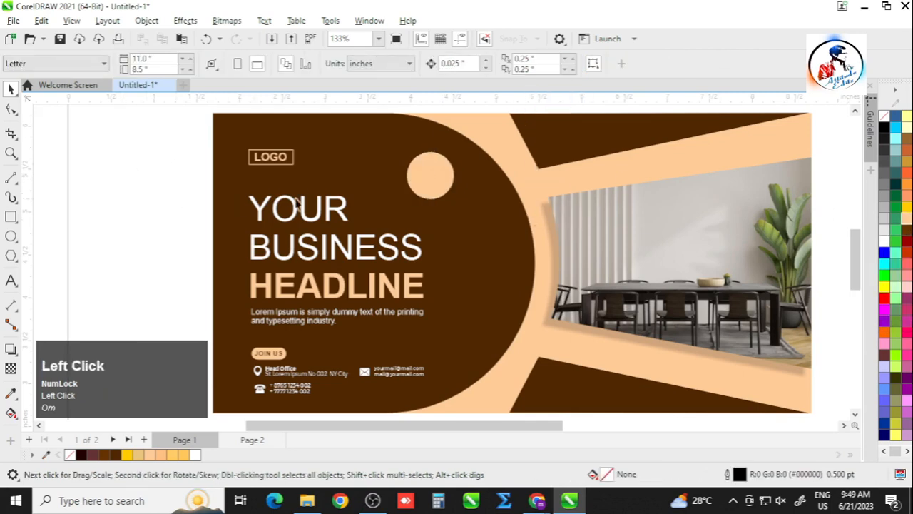
# Step: Add the text "30% OFF" on two lines beside the banner in bold 24 pt Arial
pyautogui.scroll(2, 431, 171)
pyautogui.click(50, 219)
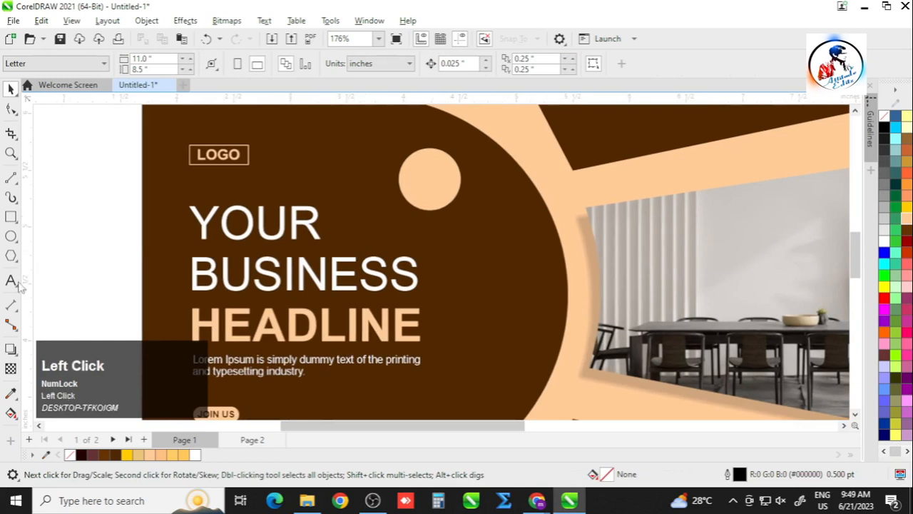
pyautogui.click(11, 280)
pyautogui.click(91, 241)
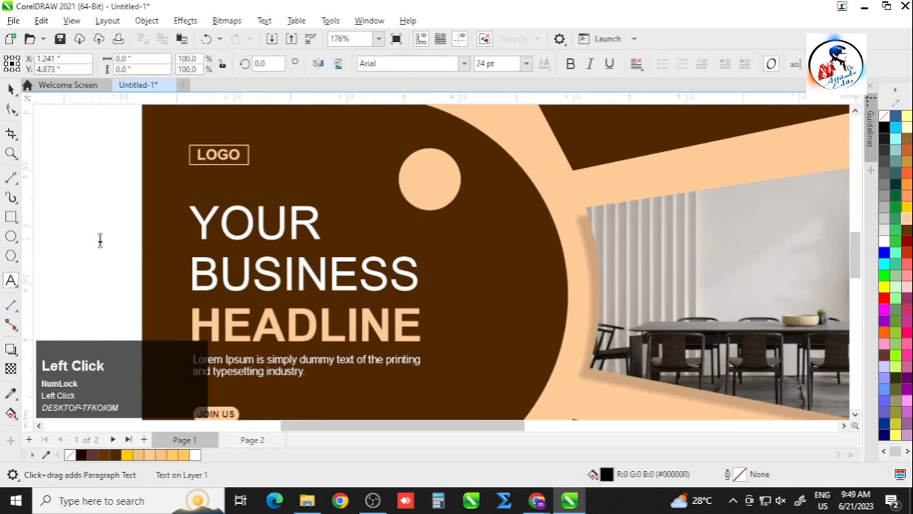
pyautogui.write('30%')
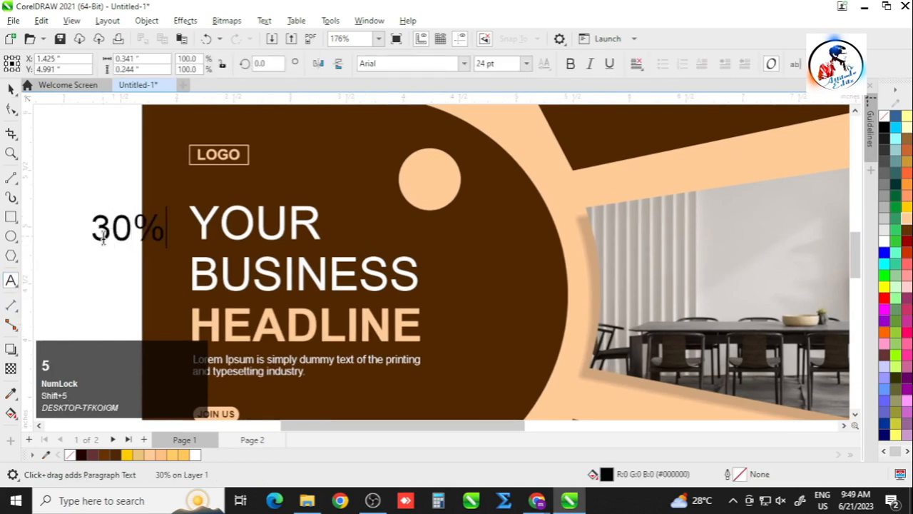
pyautogui.press('Return')
pyautogui.write('OFF')
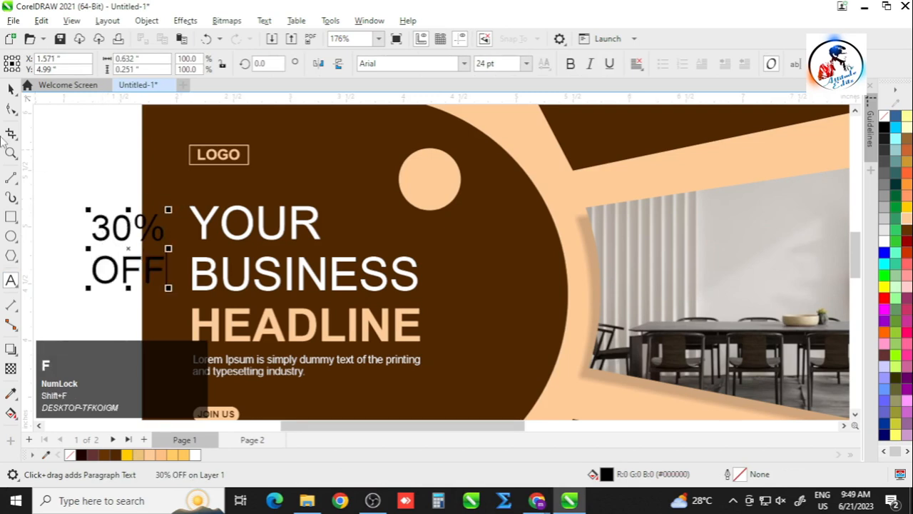
pyautogui.click(12, 86)
pyautogui.click(570, 64)
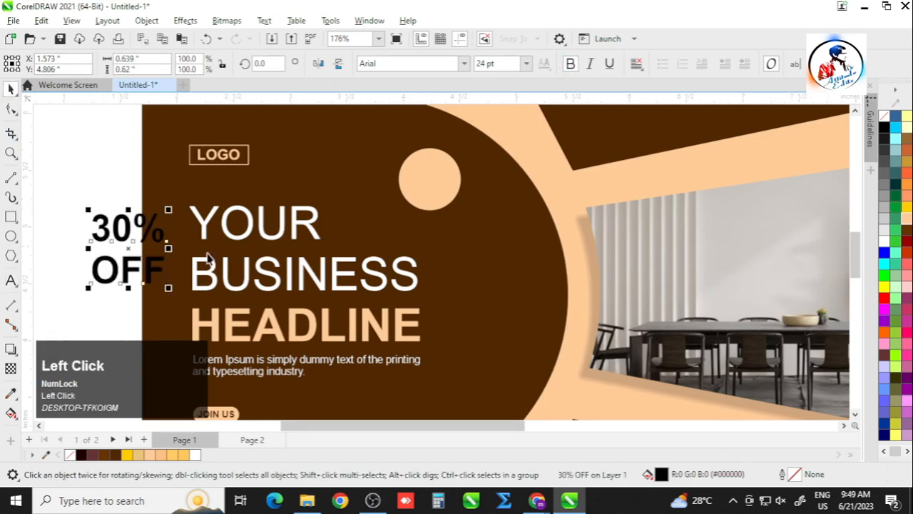
# Step: Scale the 30% OFF text down to about 0.34 in wide and centre it horizontally and vertically on the peach circle
pyautogui.moveTo(169, 287); pyautogui.dragTo(418, 201)
pyautogui.scroll(2, 445, 187)
pyautogui.click(409, 226)
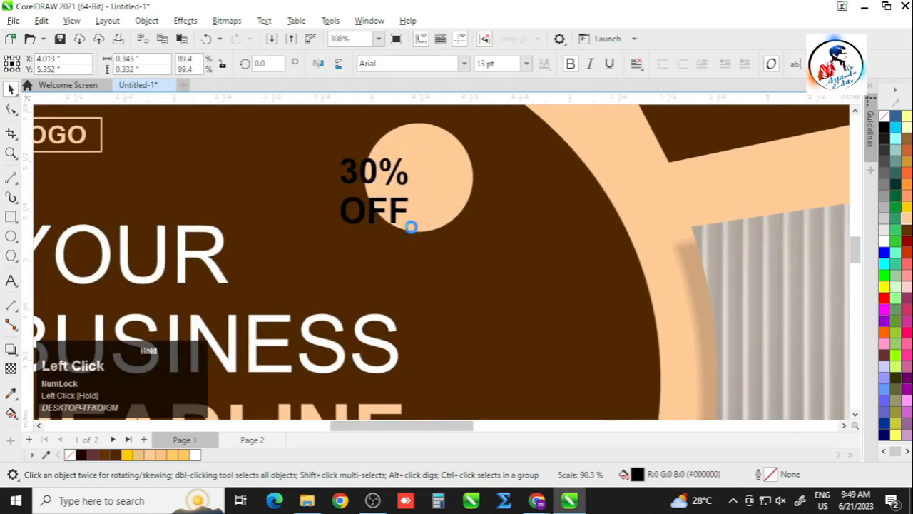
pyautogui.keyDown('shift'); pyautogui.click(434, 197); pyautogui.keyUp('shift')
pyautogui.press('c')
pyautogui.press('e')
pyautogui.scroll(-2, 527, 279)
pyautogui.click(107, 208)
pyautogui.scroll(3, 479, 206)
# Step: Recolour the 30% OFF text with the dark brown sampled from the banner panel
pyautogui.click(461, 207)
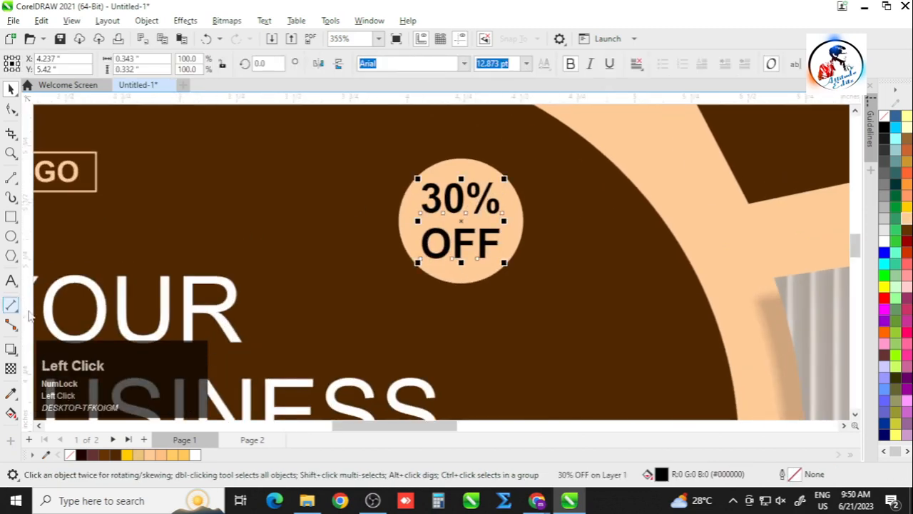
pyautogui.click(11, 391)
pyautogui.scroll(1, 421, 306)
pyautogui.click(392, 279)
pyautogui.scroll(1, 391, 279)
pyautogui.click(440, 227)
pyautogui.scroll(-3, 441, 227)
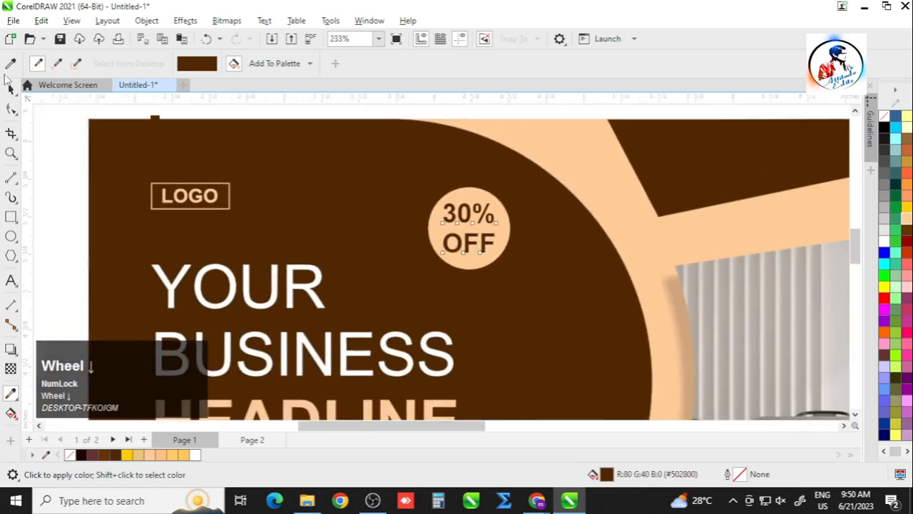
pyautogui.click(11, 87)
# Step: Rotate the 30% OFF text slightly counterclockwise inside its circle
pyautogui.scroll(2, 489, 224)
pyautogui.click(491, 229)
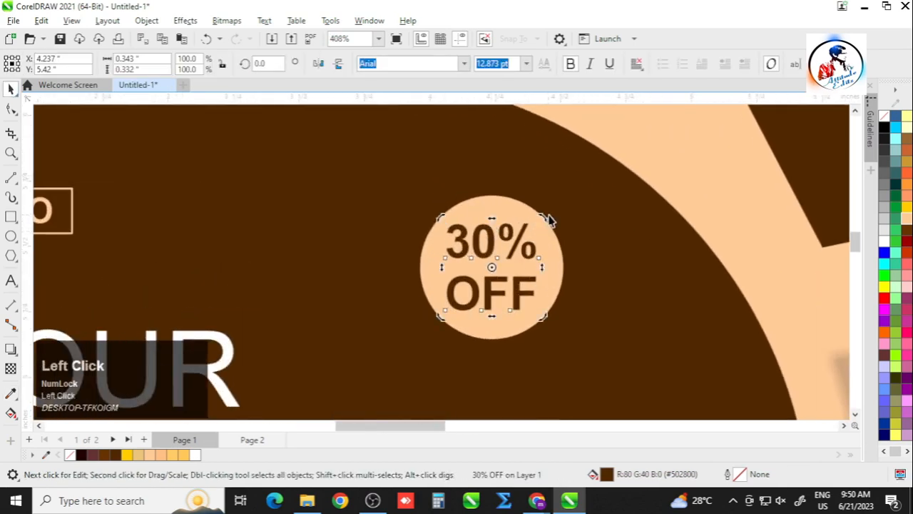
pyautogui.moveTo(544, 222); pyautogui.dragTo(528, 201)
pyautogui.scroll(-1, 443, 214)
pyautogui.scroll(-1, 221, 194)
pyautogui.click(56, 210)
# Step: Apply a horizontal drop shadow across the peach circle and raise its opacity to about 88
pyautogui.click(361, 240)
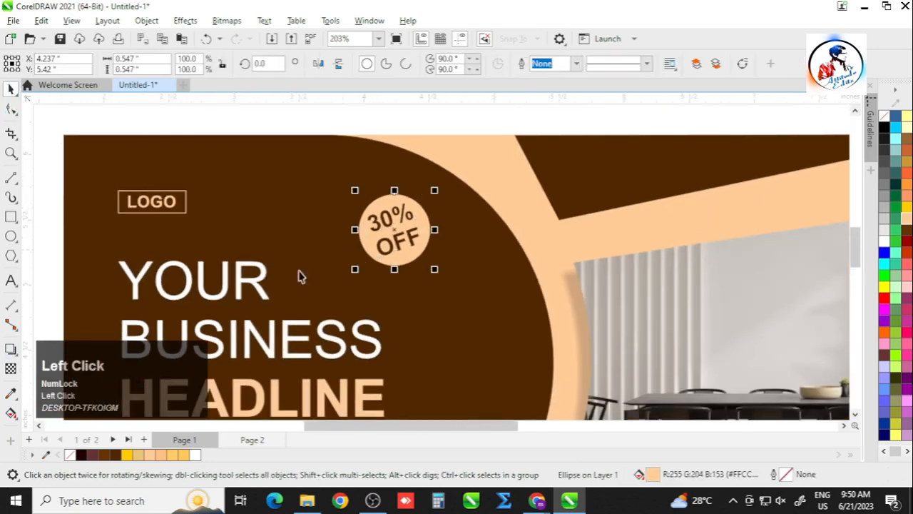
pyautogui.click(11, 349)
pyautogui.scroll(2, 350, 230)
pyautogui.moveTo(313, 207); pyautogui.dragTo(440, 208)
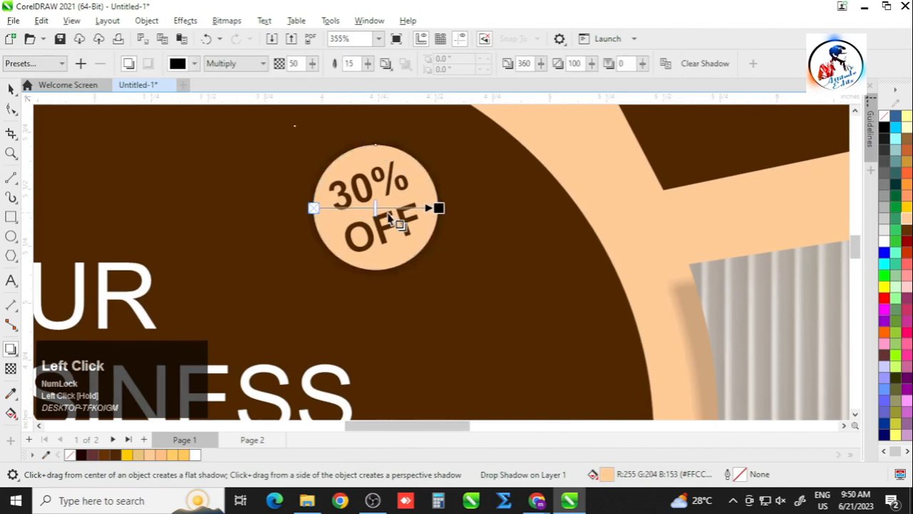
pyautogui.scroll(1, 398, 218)
pyautogui.moveTo(371, 206); pyautogui.dragTo(401, 206)
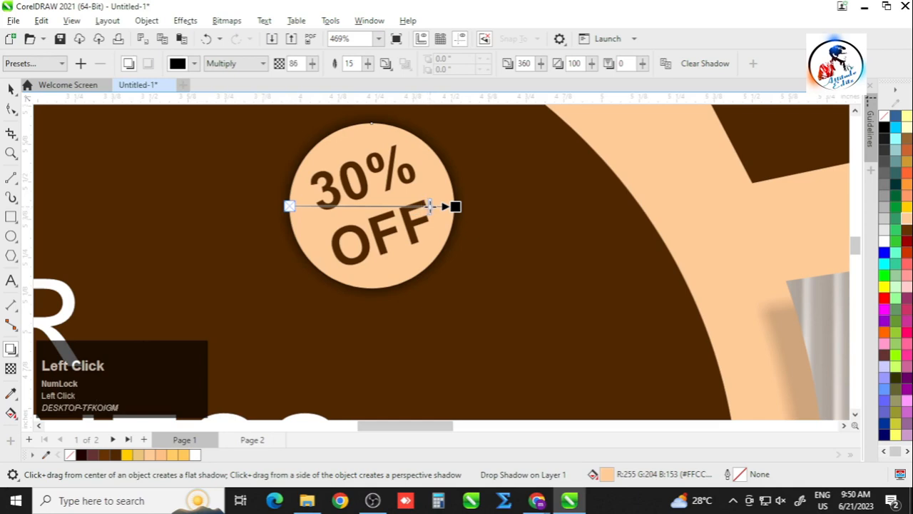
# Step: Change the circle's drop shadow colour from the RGB palette to a very light grey
pyautogui.click(194, 64)
pyautogui.click(190, 150)
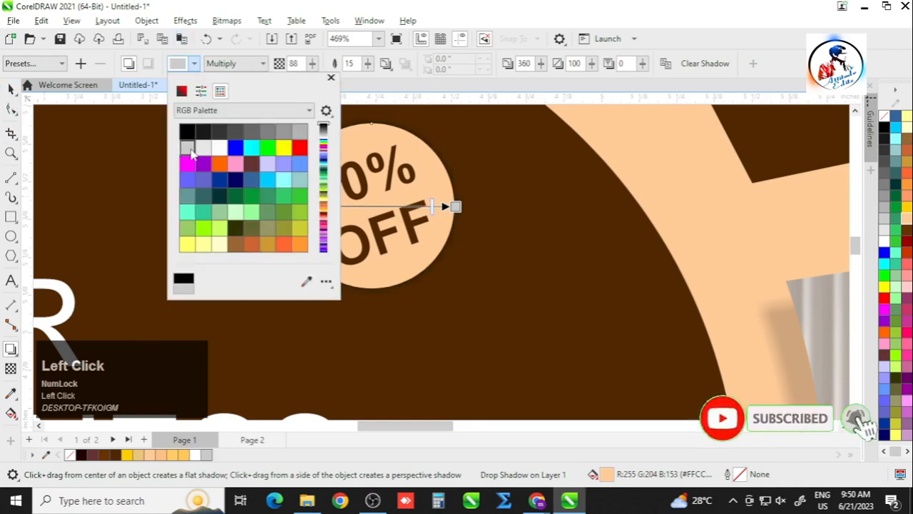
pyautogui.click(209, 150)
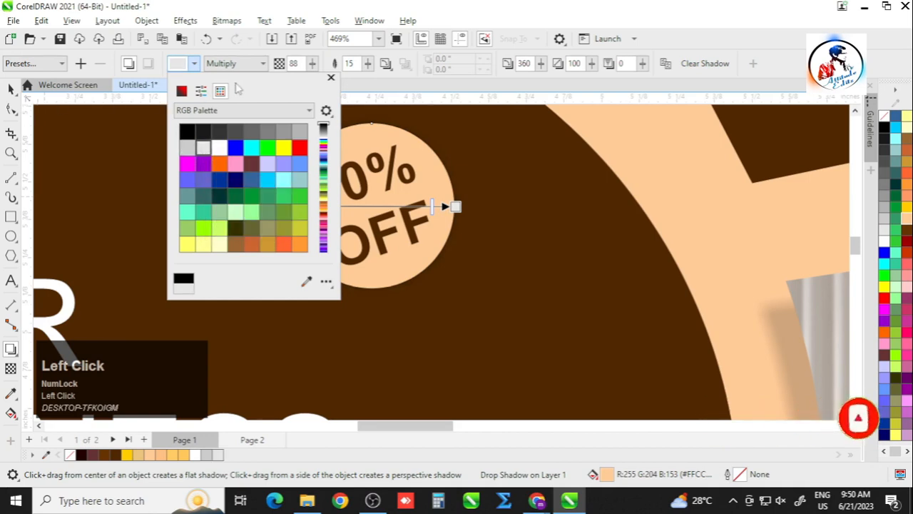
pyautogui.click(330, 78)
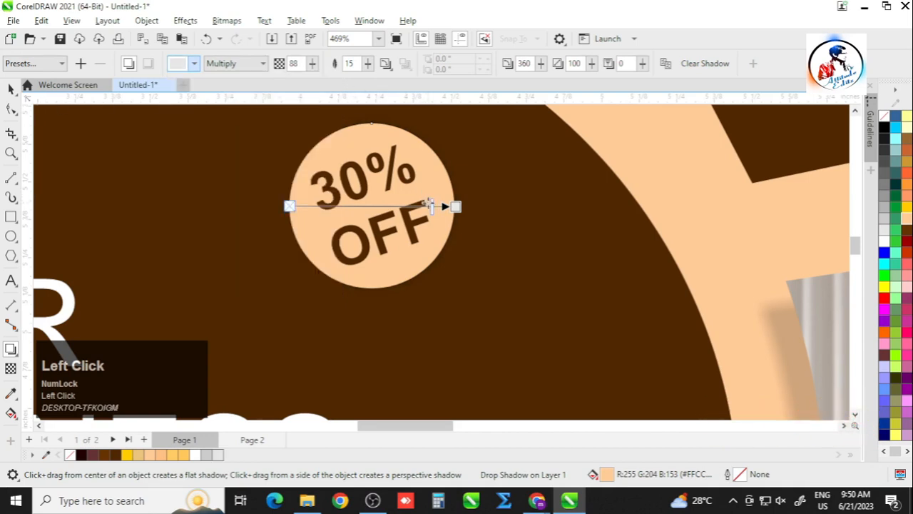
# Step: Adjust the circle's drop shadow, leaving its opacity at 76, and deselect everything
pyautogui.moveTo(464, 207); pyautogui.dragTo(413, 206)
pyautogui.hotkey('ctrl', 'z')
pyautogui.click(11, 87)
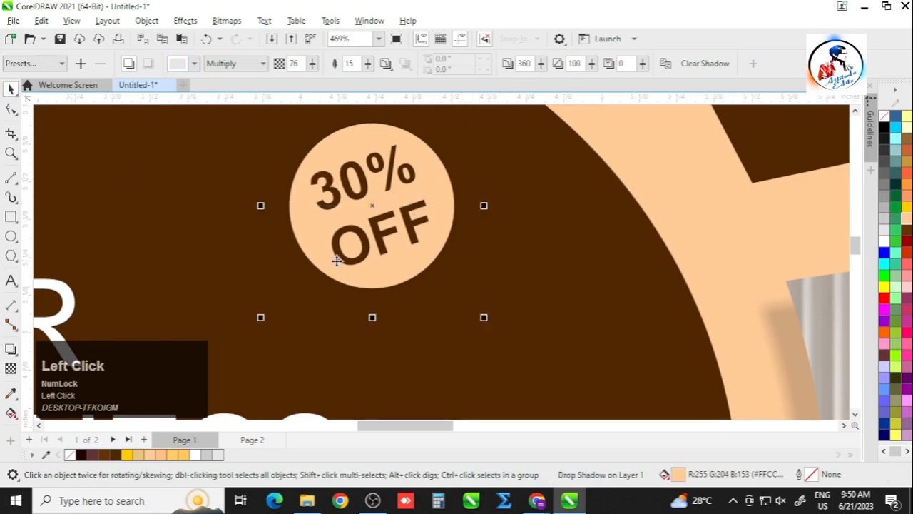
pyautogui.scroll(-3, 399, 214)
pyautogui.click(152, 187)
pyautogui.scroll(-1, 383, 153)
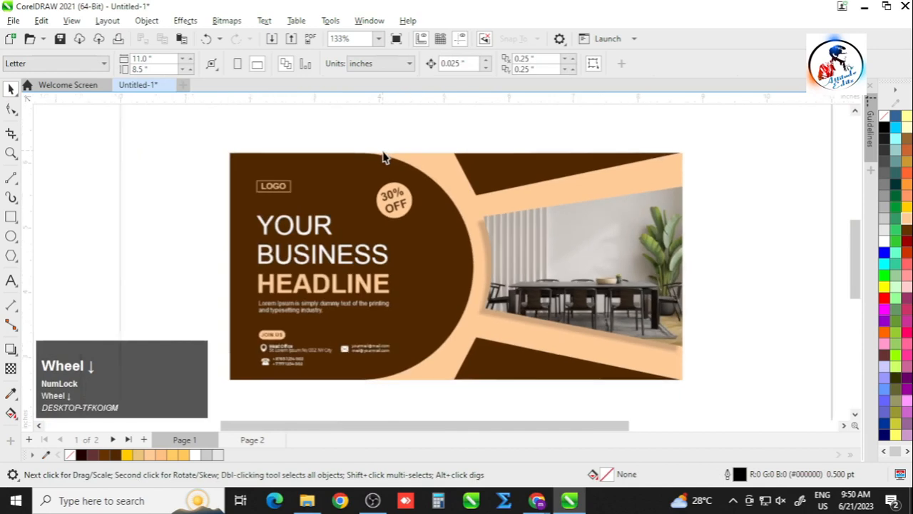
# Step: Preview the whole banner in full screen and return to the drawing
pyautogui.press('F4')
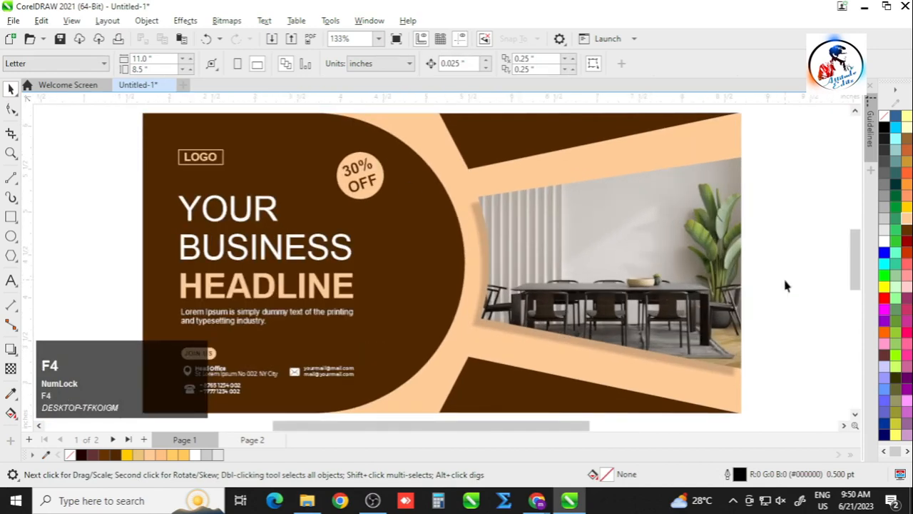
pyautogui.press('F9')
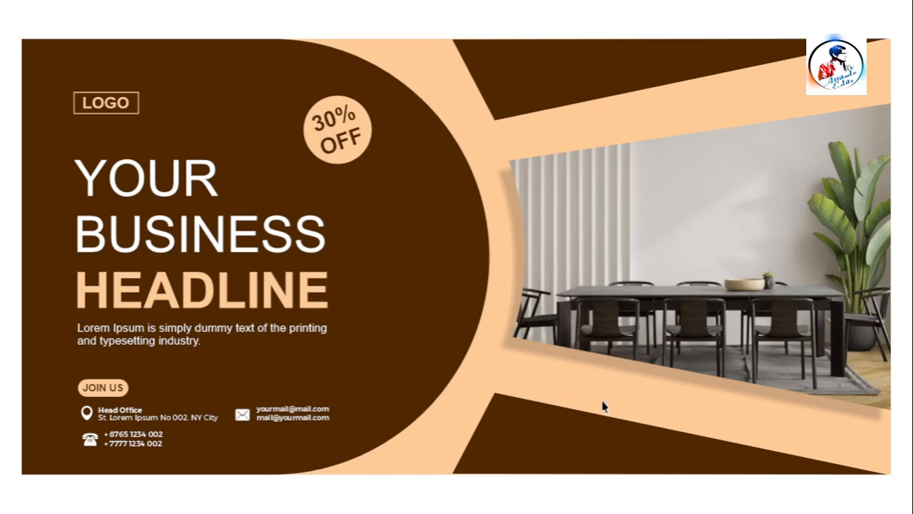
pyautogui.press('F4')
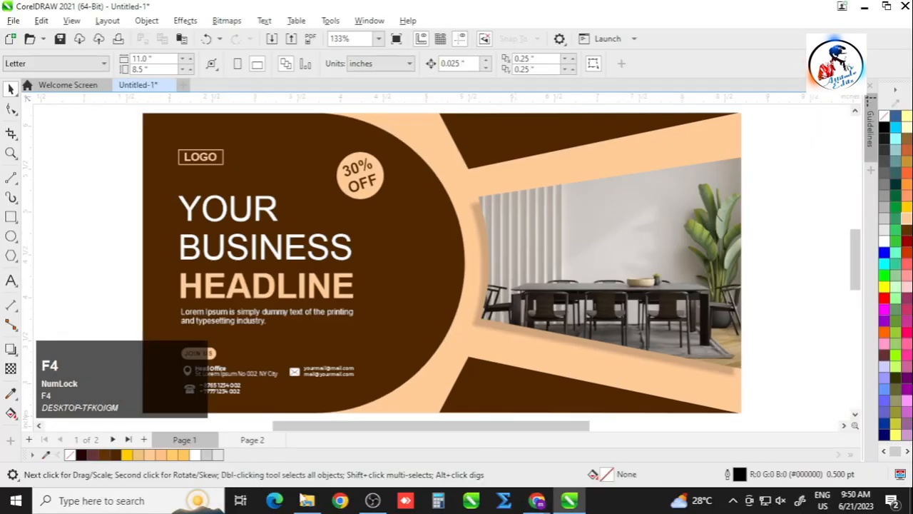